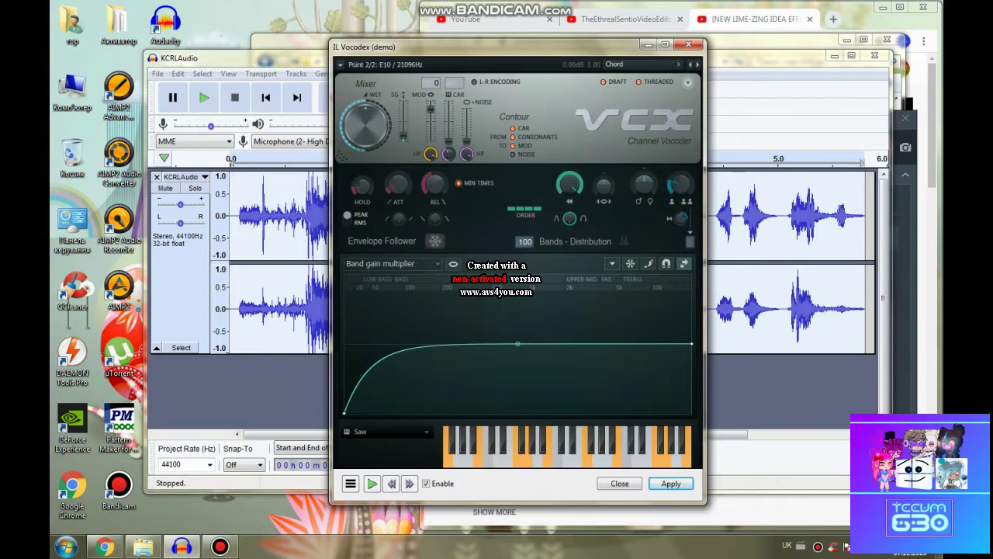
Step: Raise the high end of the band gain multiplier curve to maximum and shape the Hold curve to fall from maximum to minimum
left_click_drag(691, 344, 691, 273)
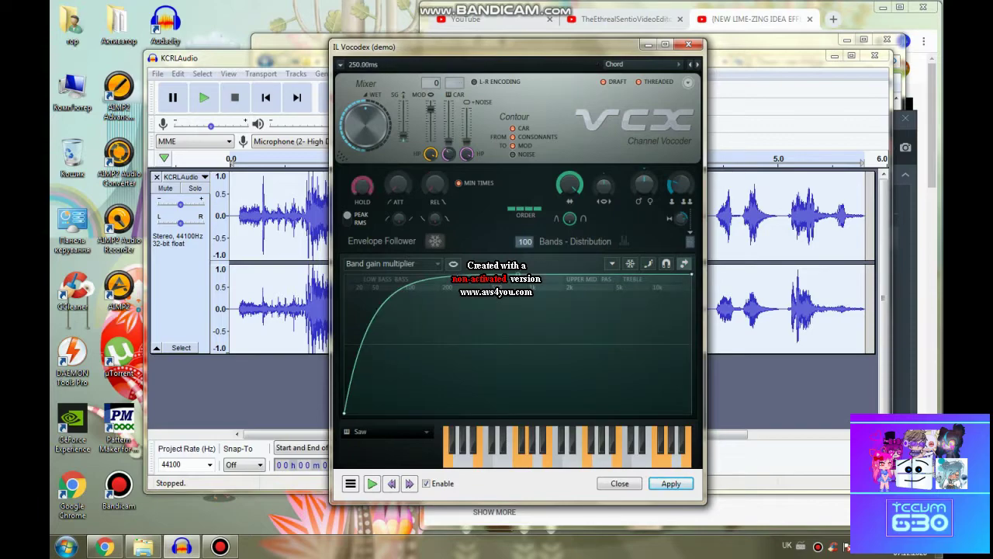
left_click(392, 263)
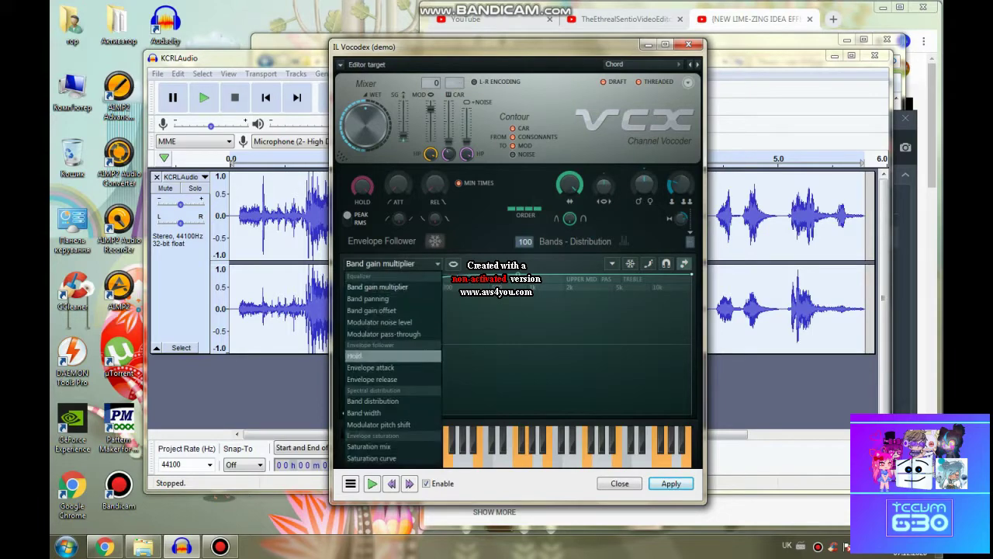
left_click(388, 356)
left_click_drag(345, 343, 345, 274)
left_click_drag(519, 309, 518, 344)
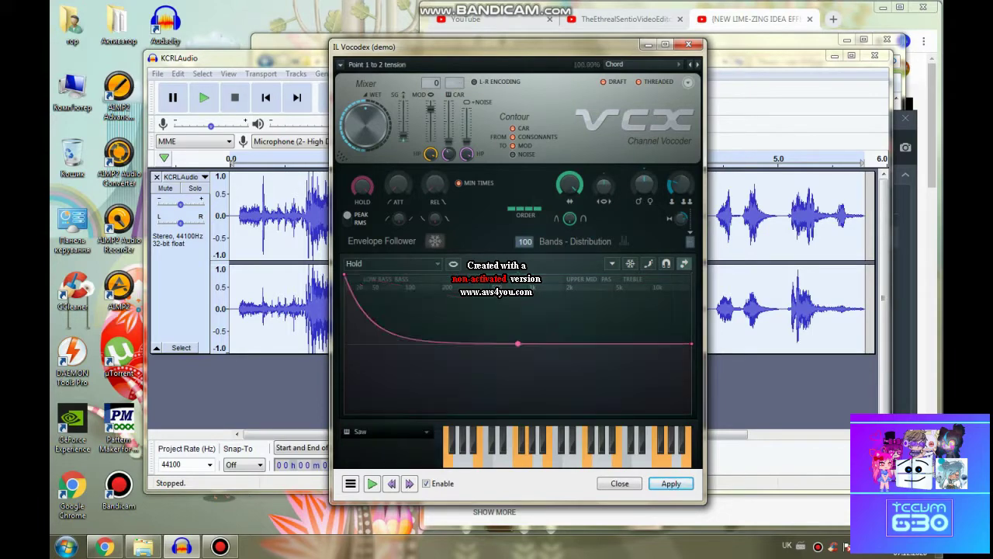
left_click_drag(691, 343, 692, 413)
Step: Draw a freehand zigzag saturation curve that swings repeatedly between minimum and maximum across the whole range
left_click(392, 263)
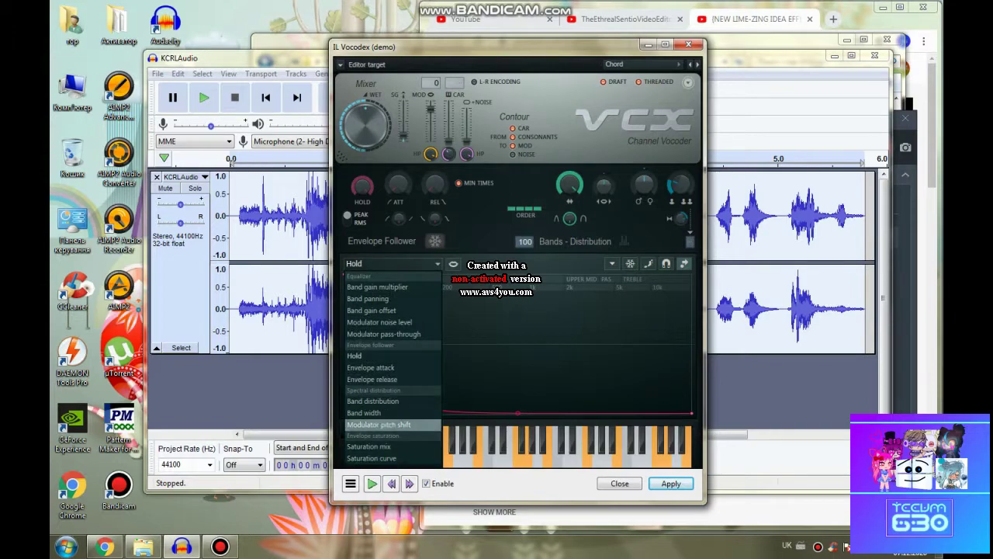
left_click(380, 446)
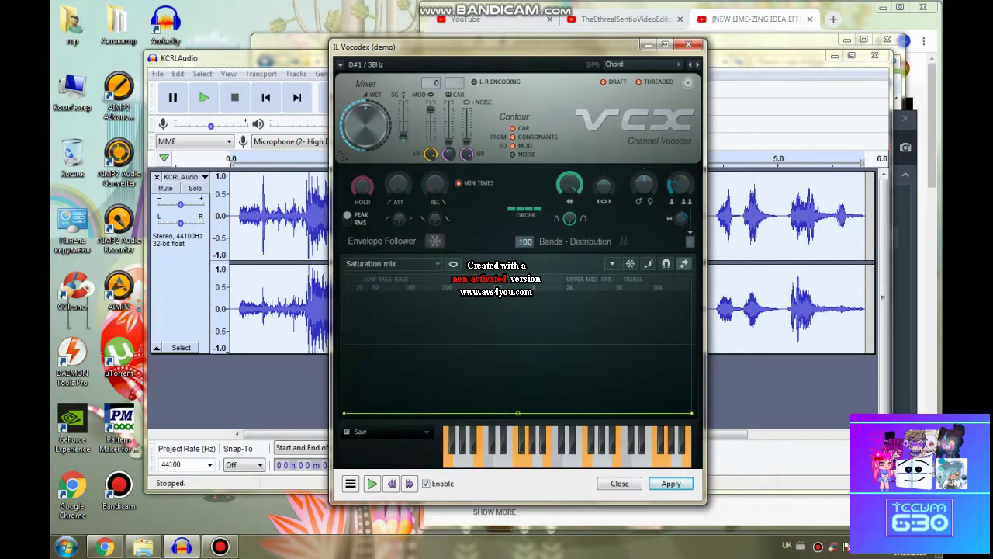
left_click(392, 263)
left_click(381, 455)
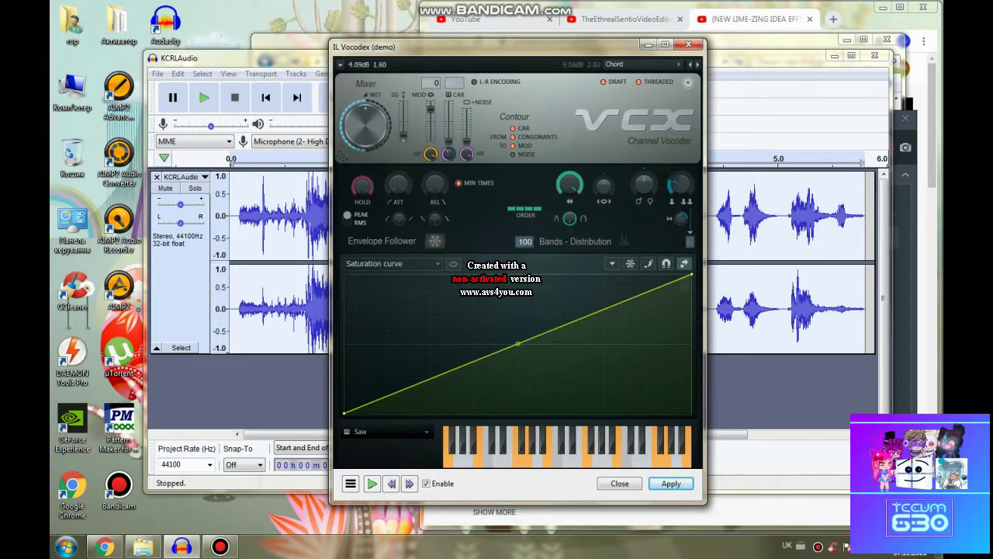
left_click(649, 264)
left_click(352, 275)
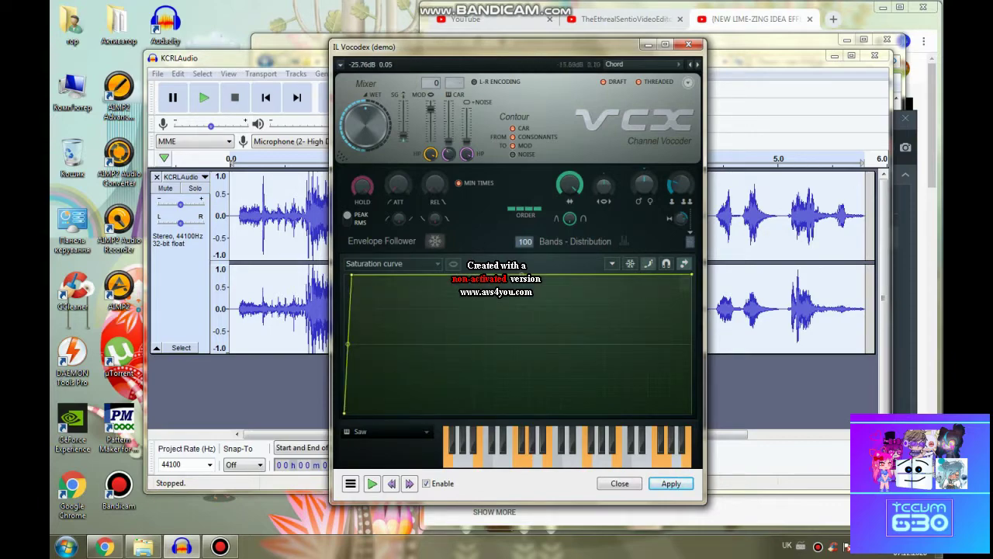
left_click(355, 414)
left_click(358, 275)
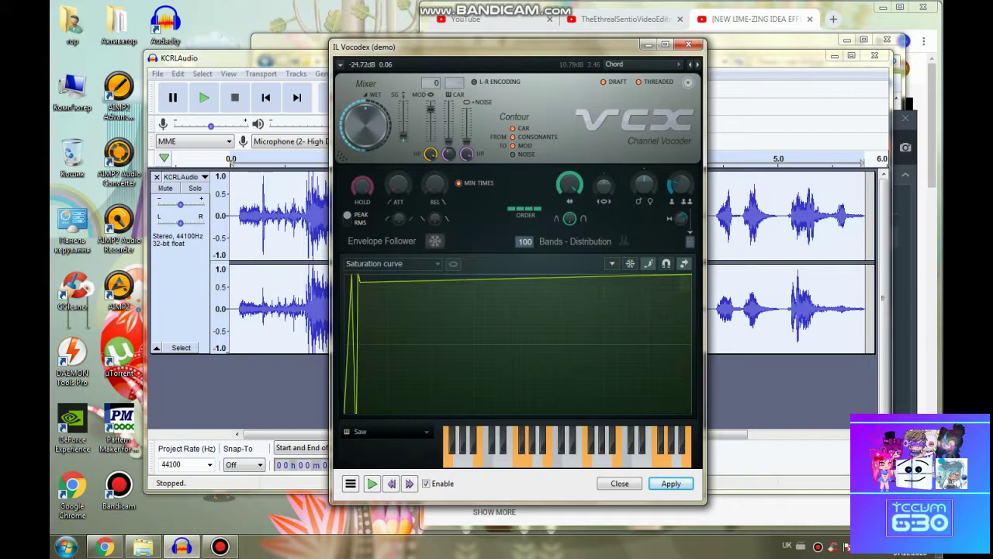
mouse_move(360, 281)
left_mouse_down()
mouse_move(371, 413)
mouse_move(433, 413)
mouse_move(498, 334)
mouse_move(598, 276)
mouse_move(692, 332)
left_mouse_up()
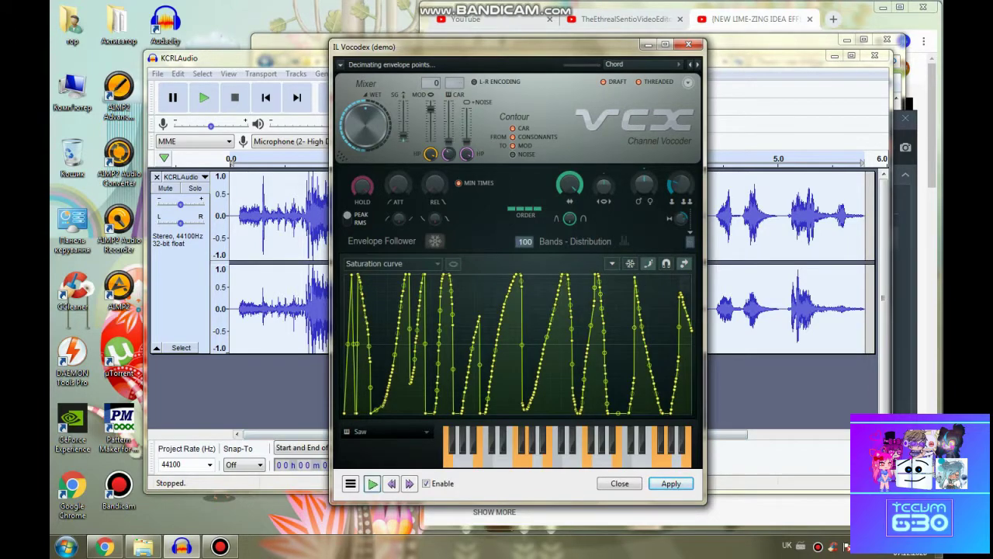
Step: Preview the Vocodex effect briefly and apply it to the selected audio
left_click(372, 483)
left_click(373, 484)
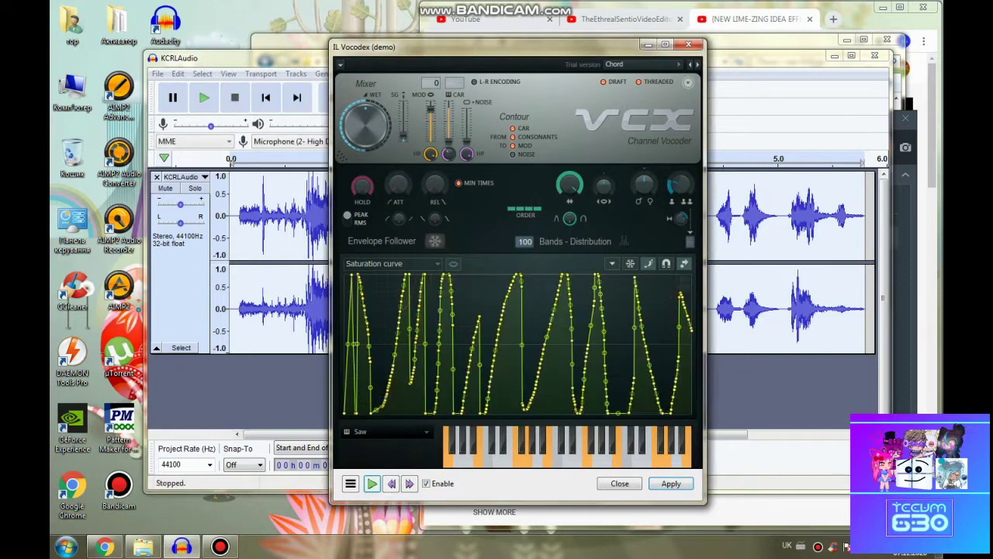
left_click(671, 483)
left_click(620, 483)
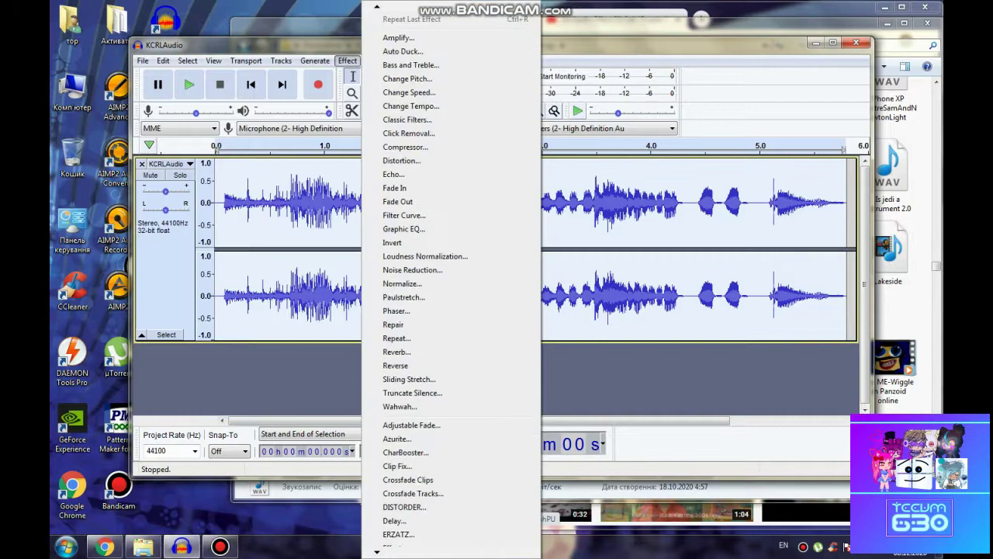
Step: Apply the TAL Phaser effect to the KCRLAudio track using one of its factory presets
scroll(403, 333, "down", 10)
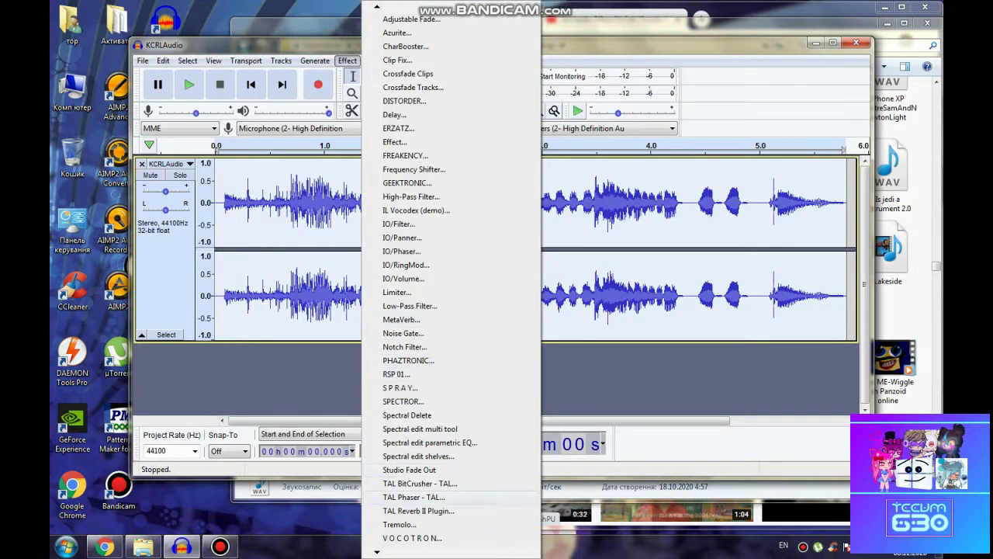
left_click(413, 496)
left_click(356, 315)
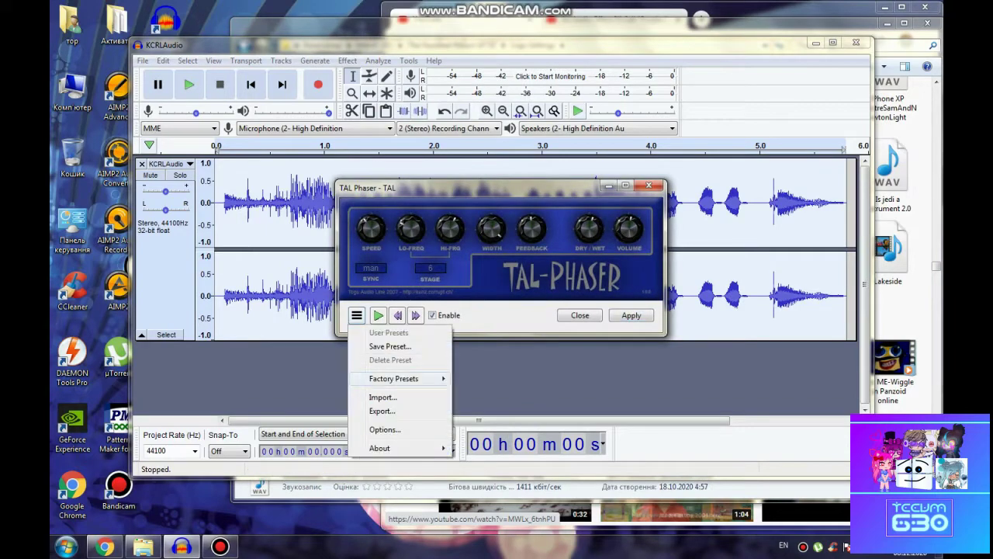
mouse_move(395, 378)
left_click(512, 277)
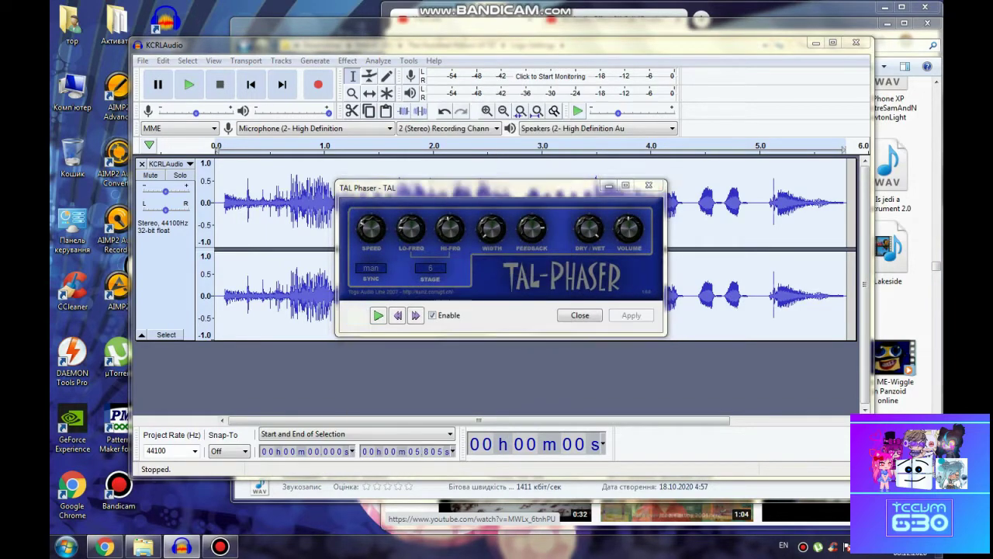
left_click(579, 315)
Step: Apply the RSP 01 effect to the track with factory preset 035, previewing it first
left_click(348, 61)
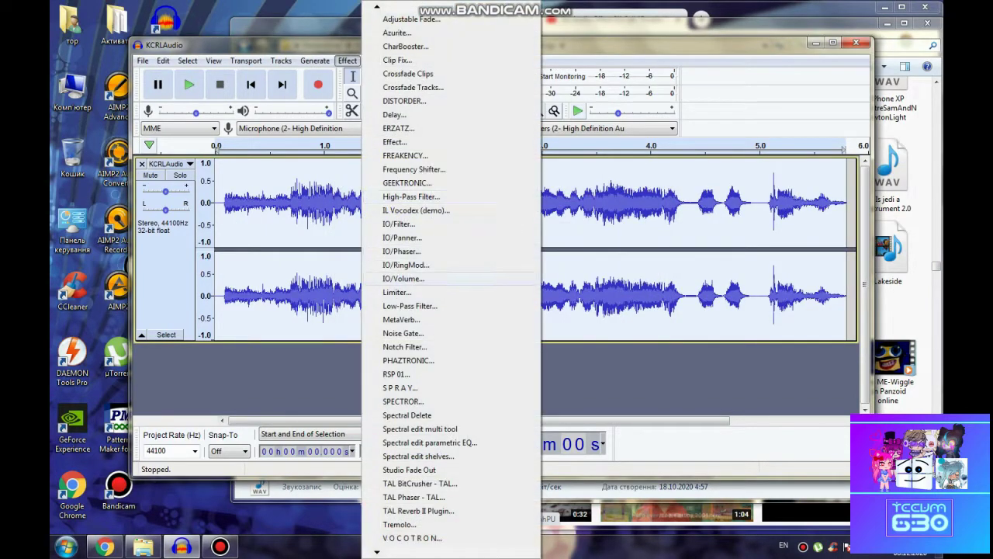
left_click(396, 374)
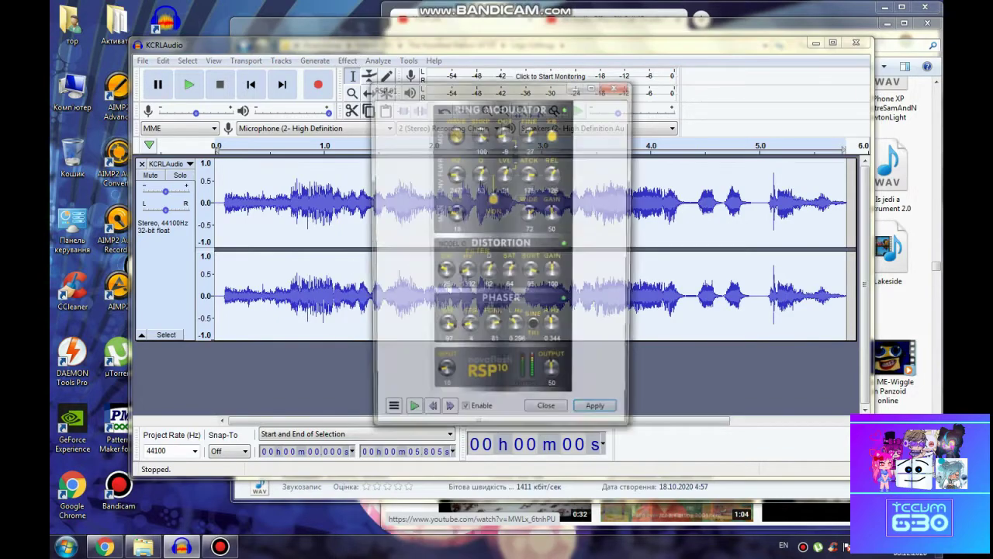
left_click(395, 405)
mouse_move(419, 346)
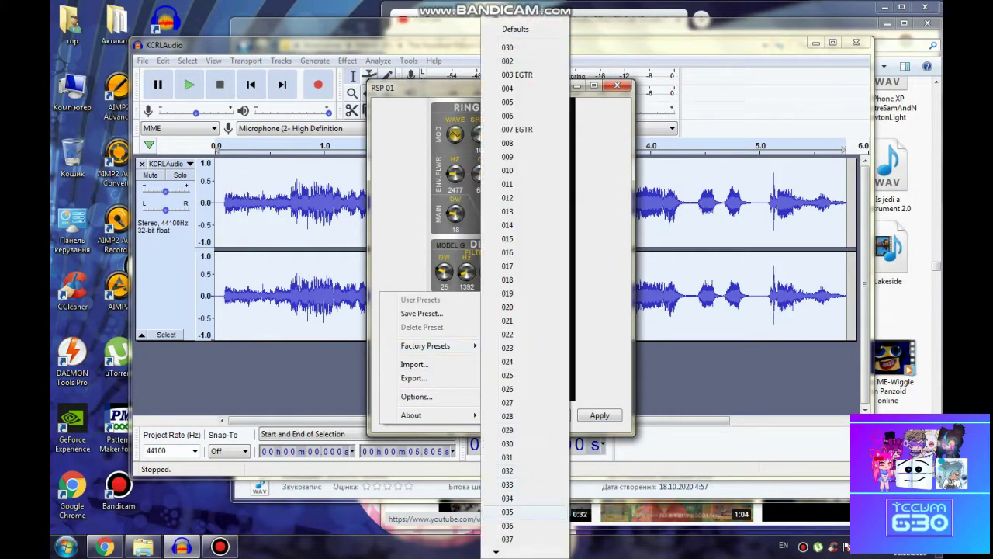
left_click(506, 512)
left_click(411, 416)
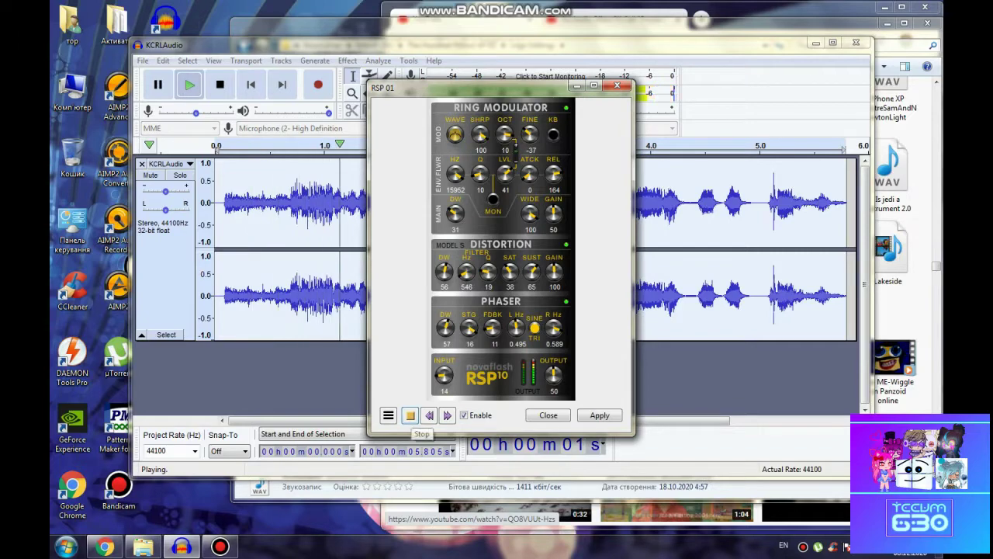
left_click(410, 415)
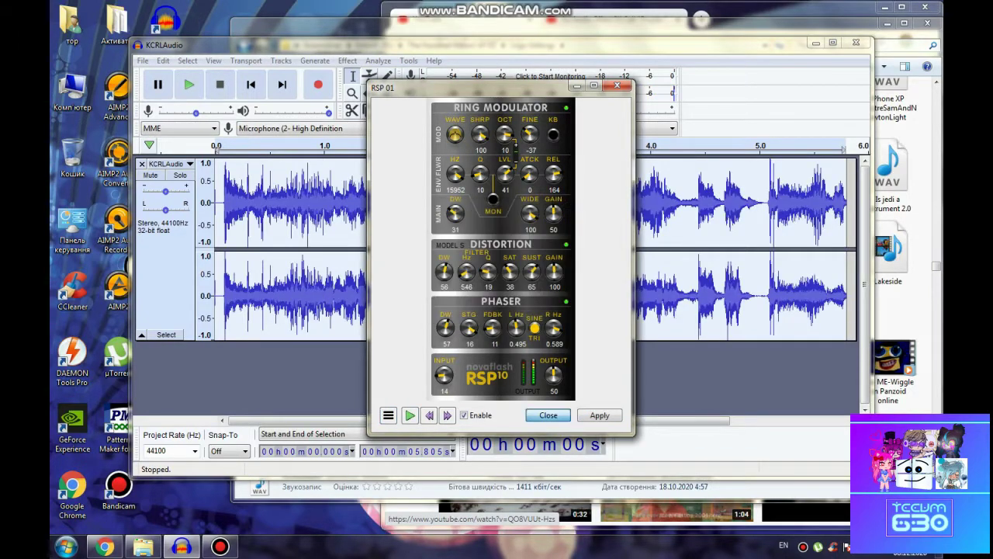
left_click(549, 415)
Step: Open the Orange Vocoder effect for the track and load its NOISE ONLY factory preset
left_click(347, 61)
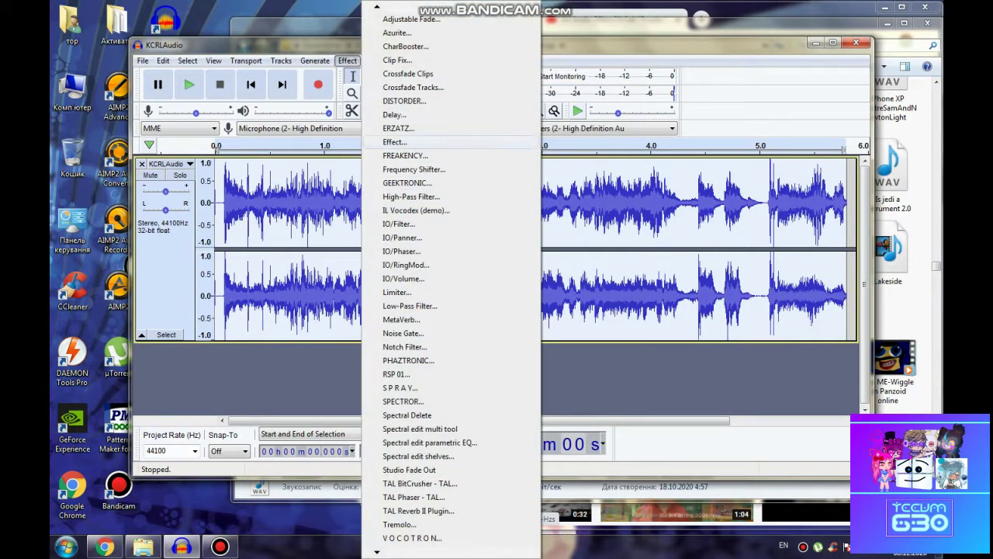
left_click(388, 142)
left_click(354, 385)
mouse_move(392, 449)
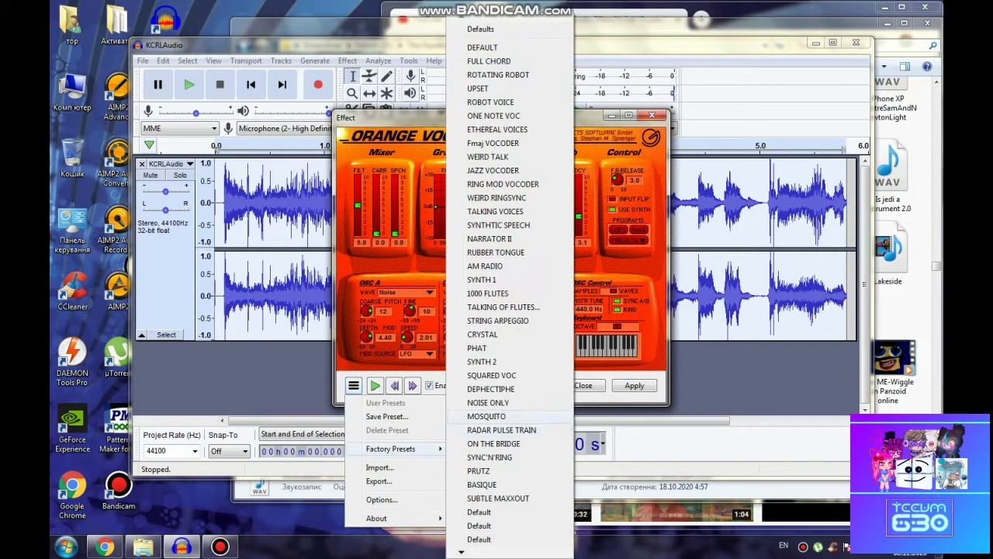
left_click(488, 402)
Step: Set the waves of oscillators A and B to Airy and the reverb decay to 10, and apply the Orange Vocoder
left_click(474, 292)
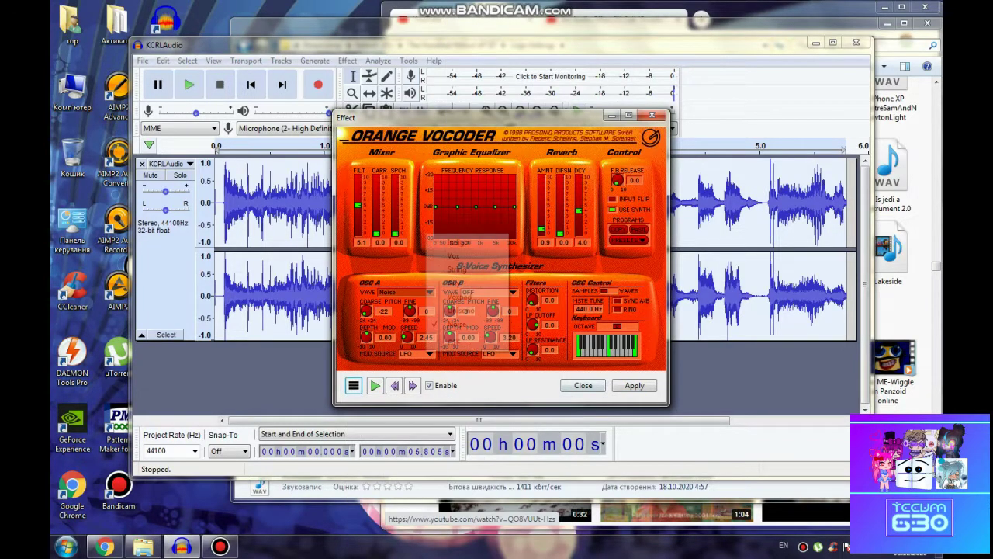
left_click(454, 283)
left_click(512, 291)
left_click(536, 282)
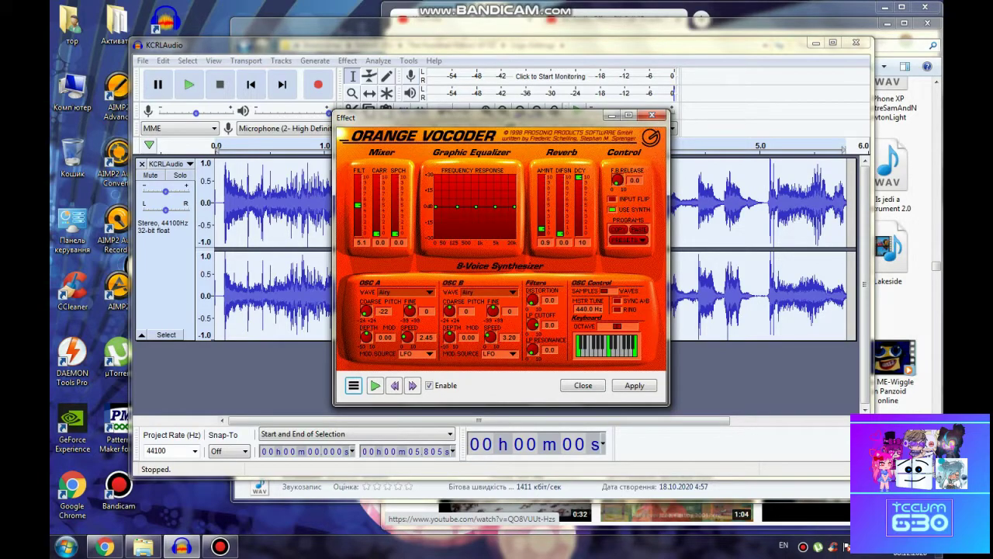
left_click(634, 385)
left_click(583, 385)
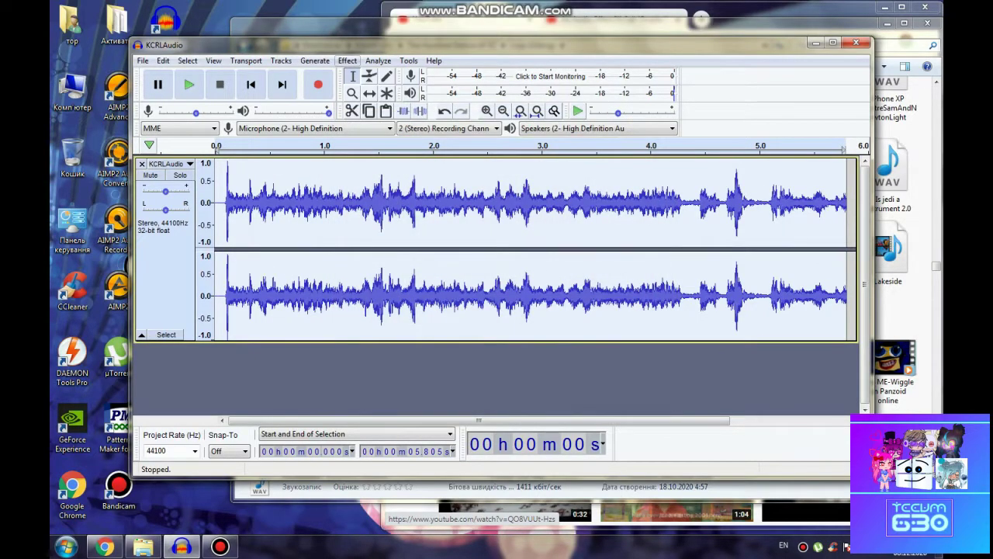
Step: Apply IL Vocodex to the track with the Robot preset and the band order raised to its maximum
left_click(347, 60)
left_click(416, 209)
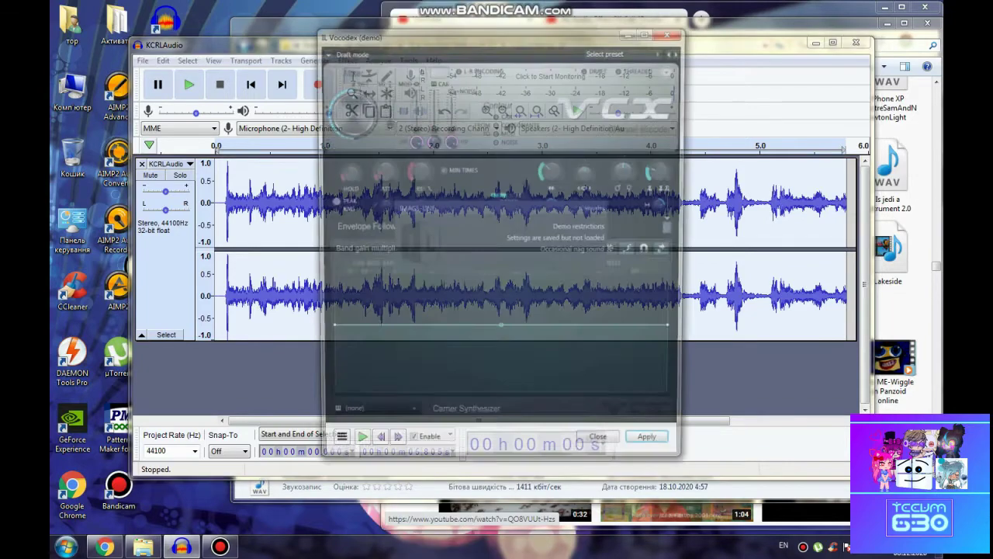
left_click(607, 50)
left_click(608, 274)
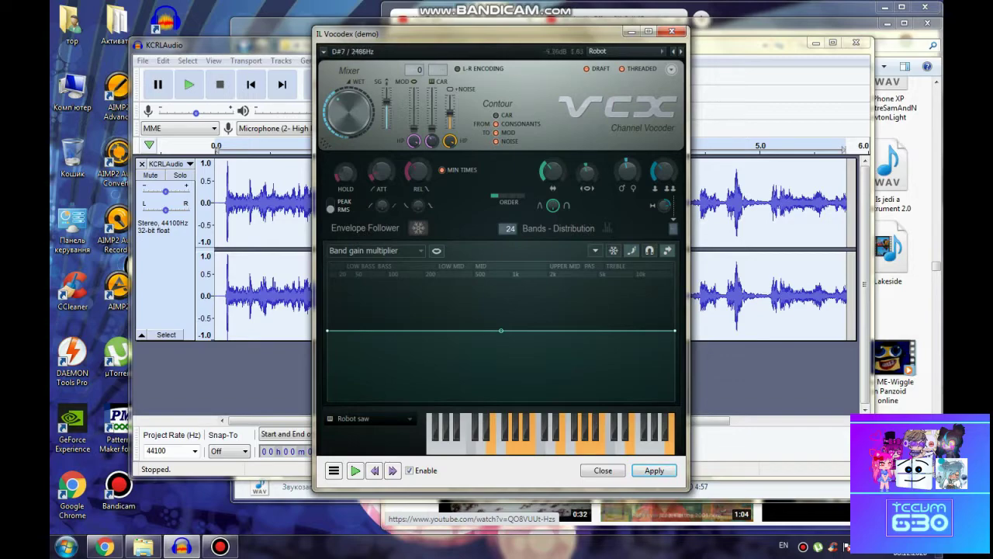
left_click(520, 196)
left_click(654, 470)
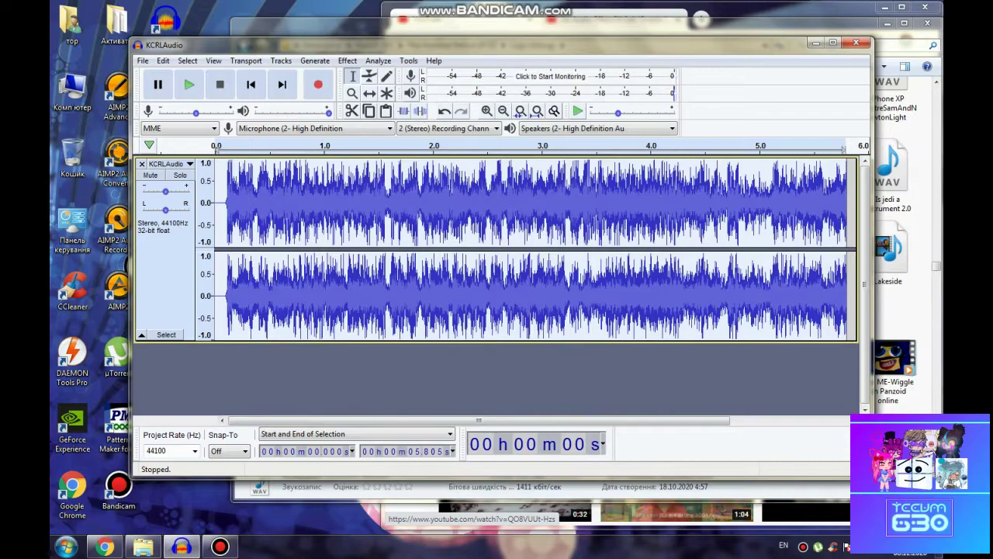
Step: Open the Azurite chorus effect for the track and load the Flanger - TZF factory preset
left_click(346, 61)
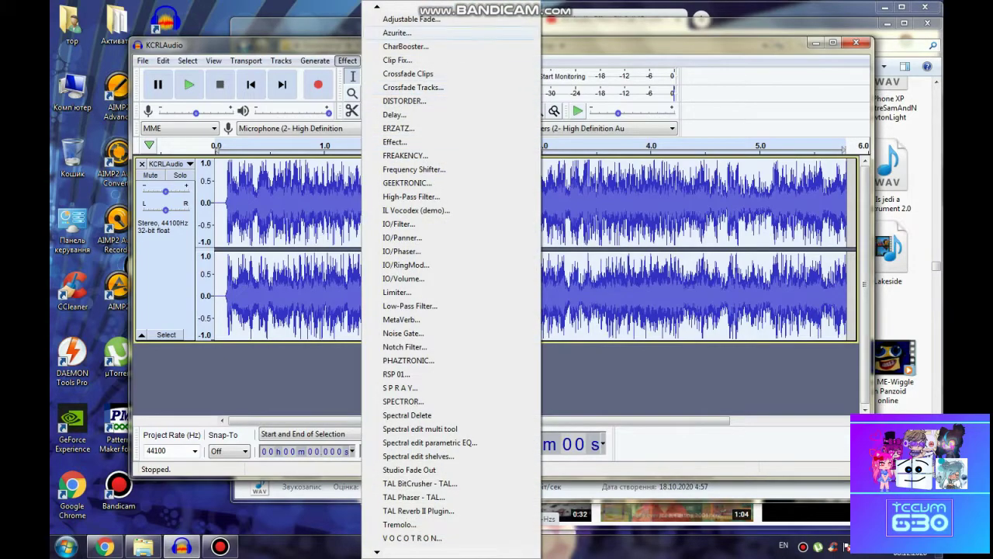
left_click(397, 32)
left_click(289, 334)
mouse_move(326, 397)
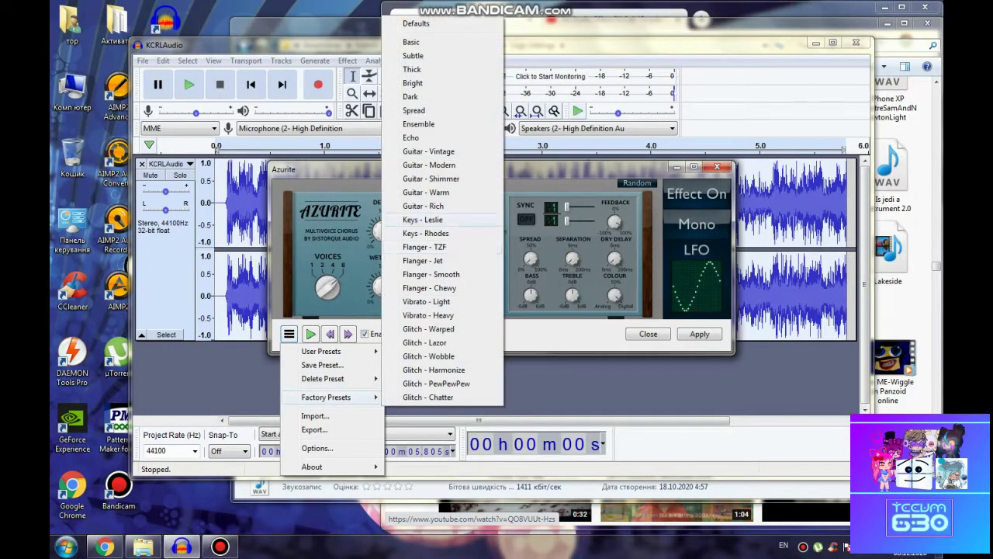
left_click(425, 246)
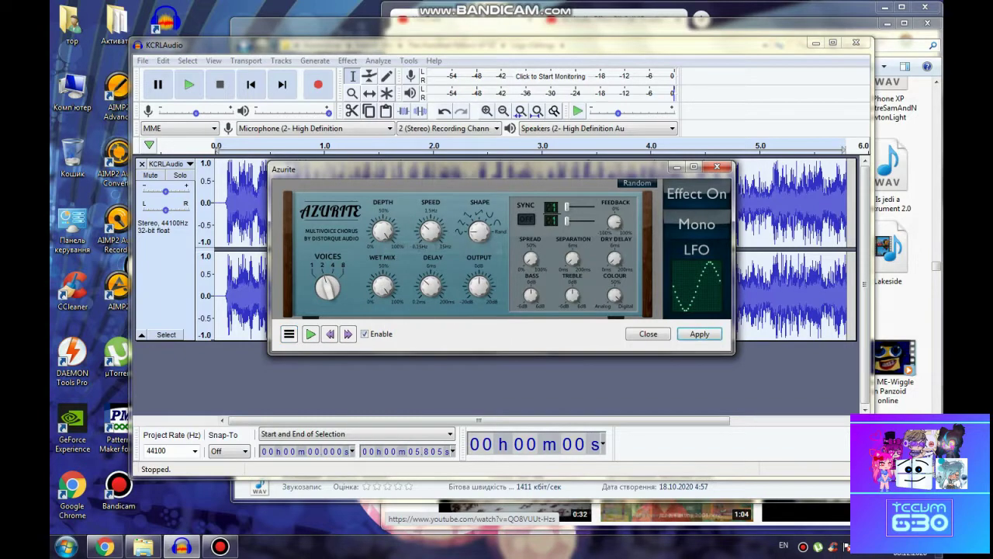
Step: Preview Azurite on the track with the voices set to 8 and apply the effect
left_click(311, 333)
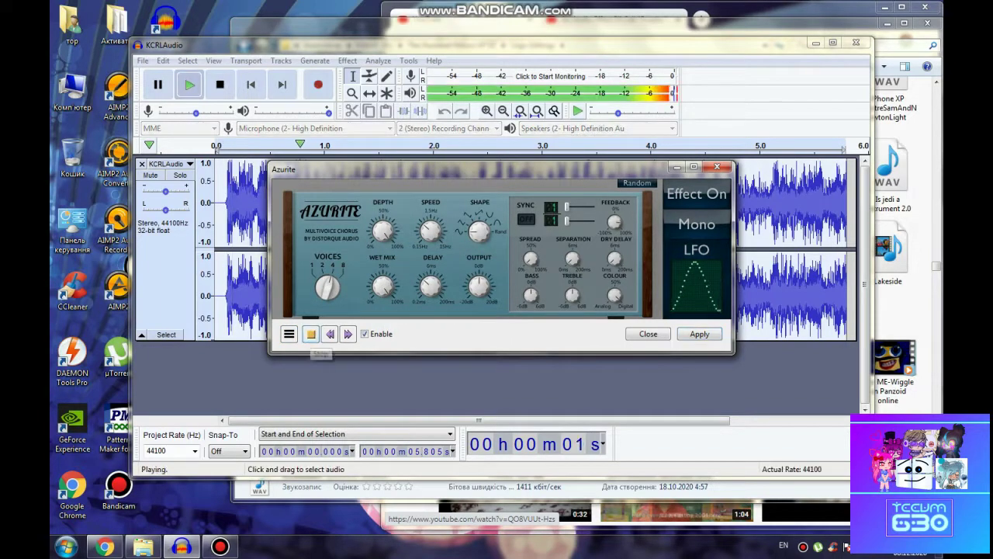
left_click(312, 333)
left_click(311, 334)
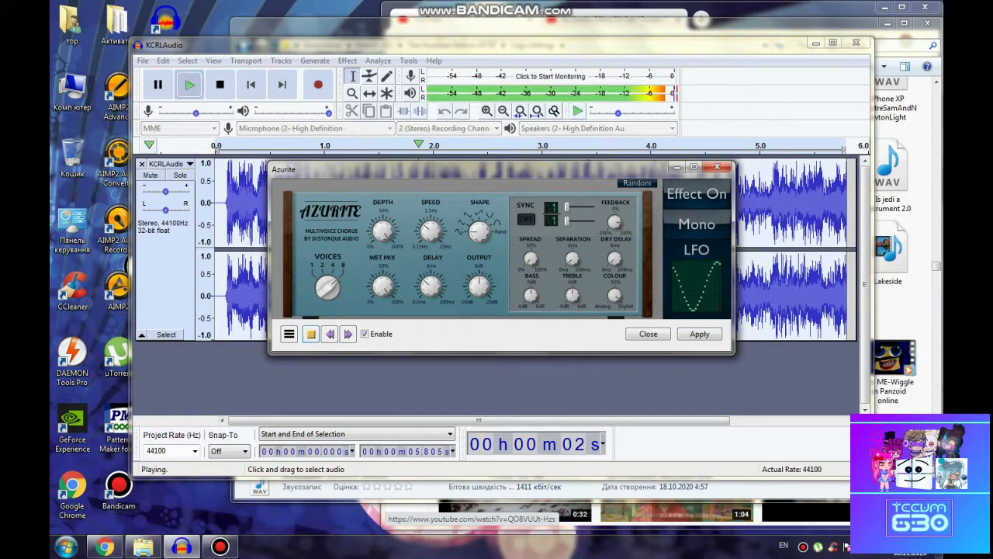
left_click(311, 334)
left_click(699, 333)
left_click(648, 334)
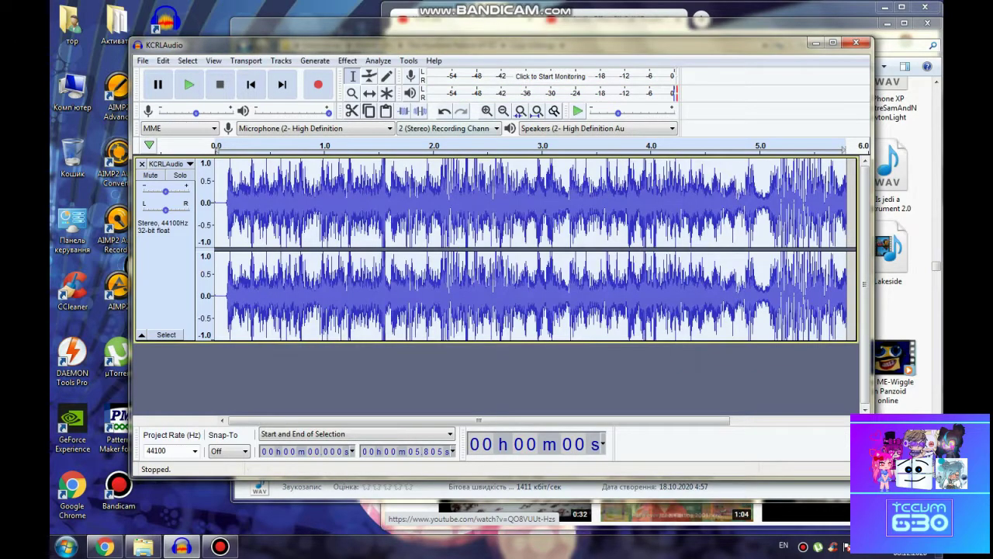
Step: Apply the IO/Phaser effect to the track with its Excited preset
left_click(347, 60)
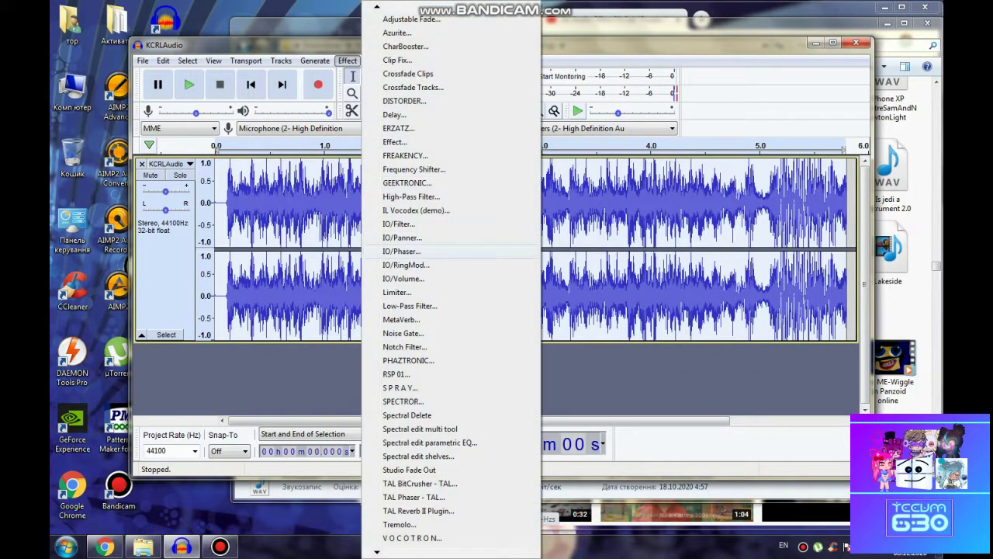
left_click(402, 250)
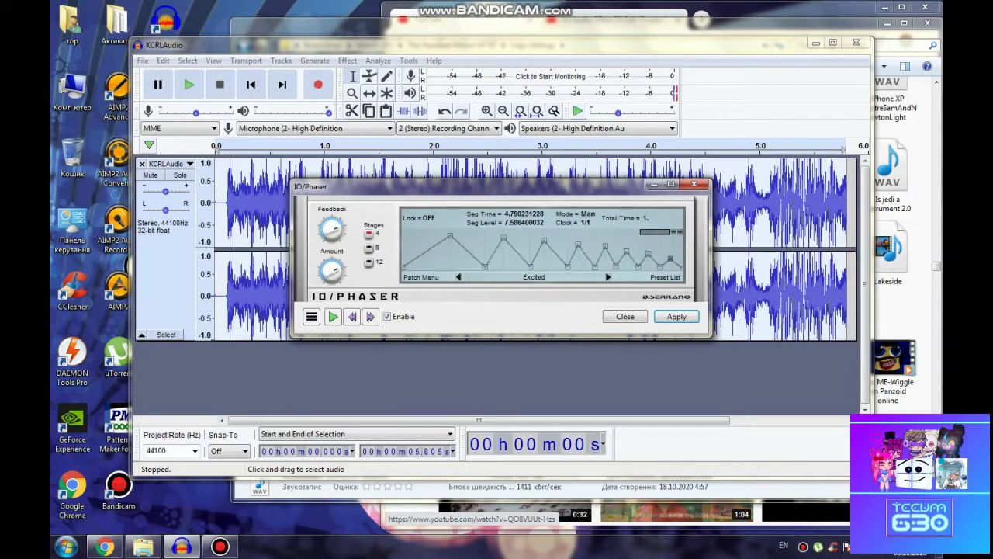
key("Return")
Step: Apply the tb_grumblebum effect to the track with digital processing, octave snapping and the sine wave
left_click(347, 61)
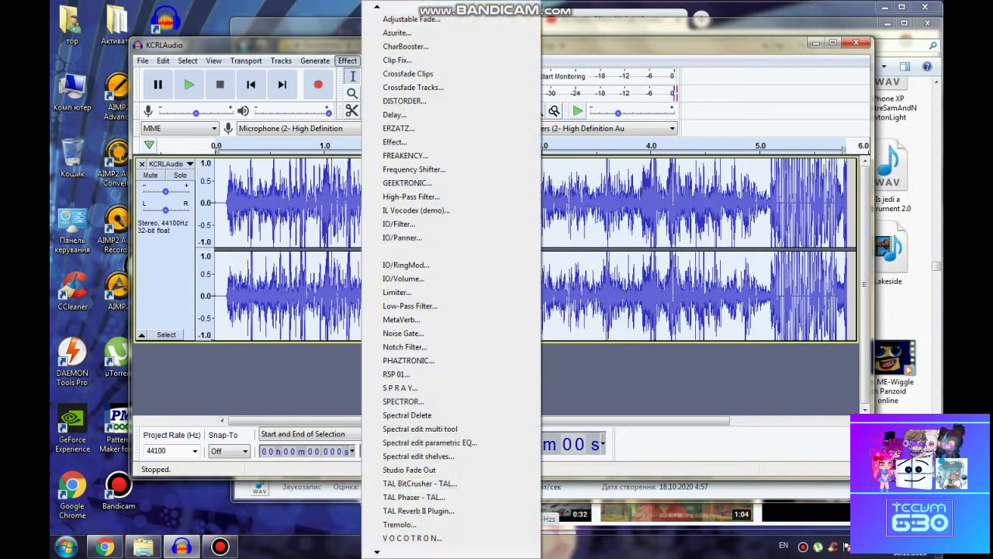
left_click(419, 538)
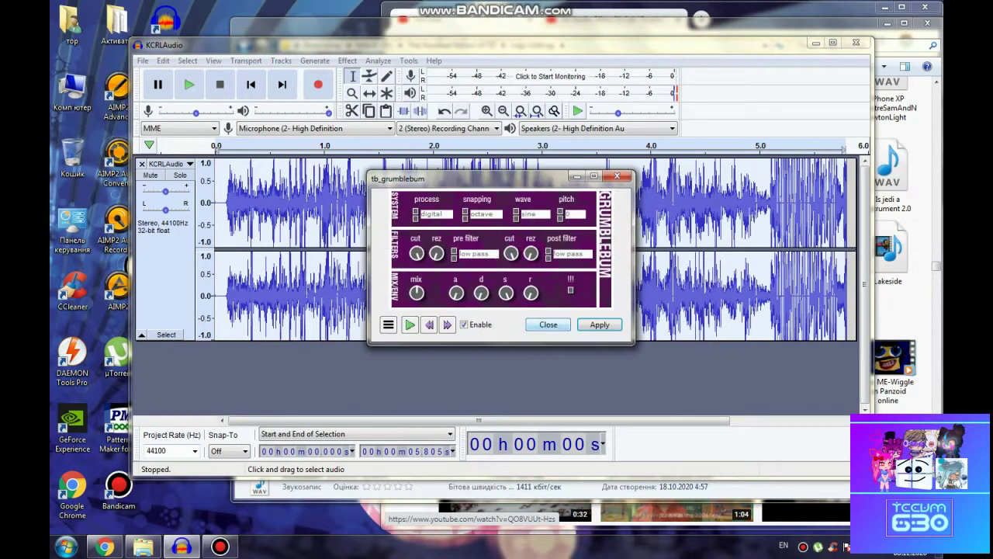
key("Return")
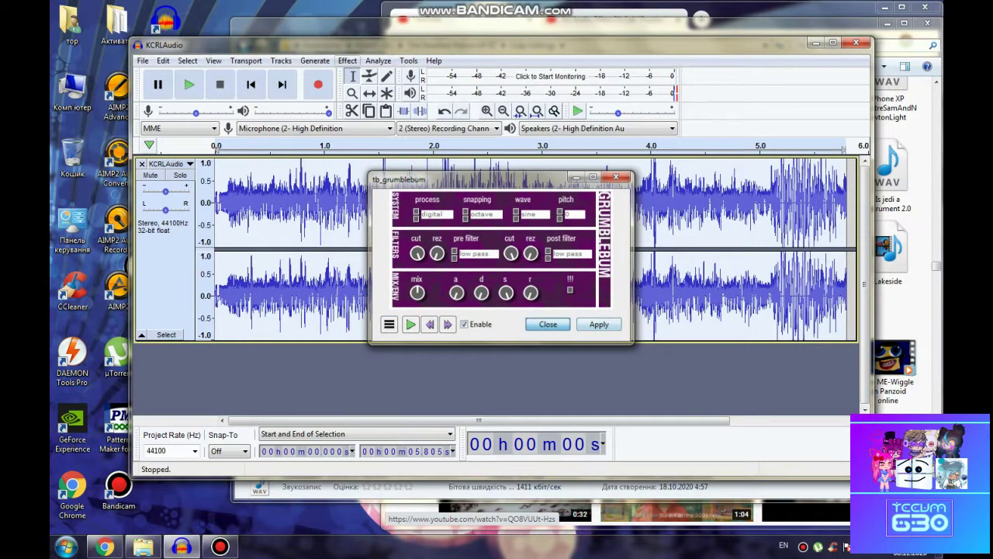
key("Return")
Step: Load the fat vox factory preset in the sumo effect and apply it to the track
left_click(347, 61)
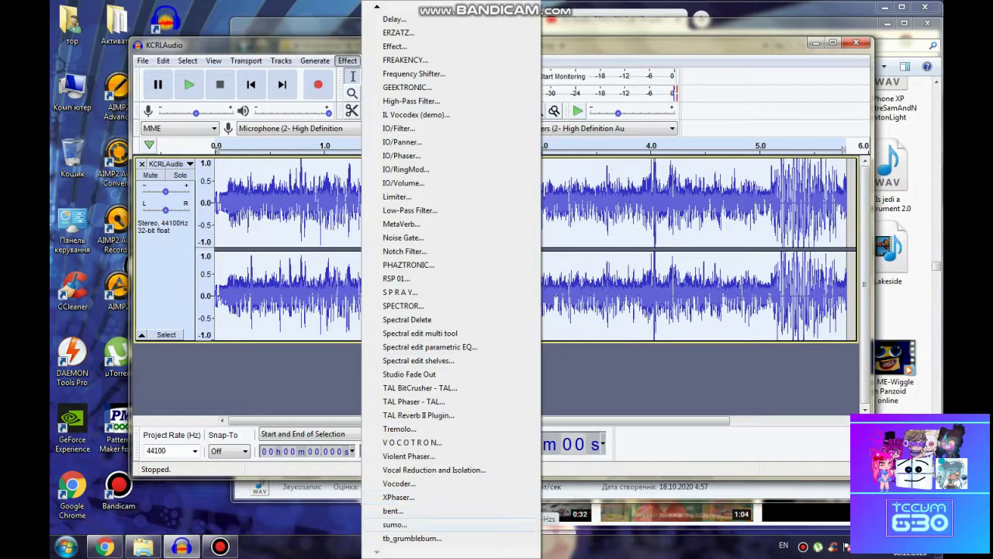
left_click(395, 523)
left_click(388, 344)
mouse_move(434, 407)
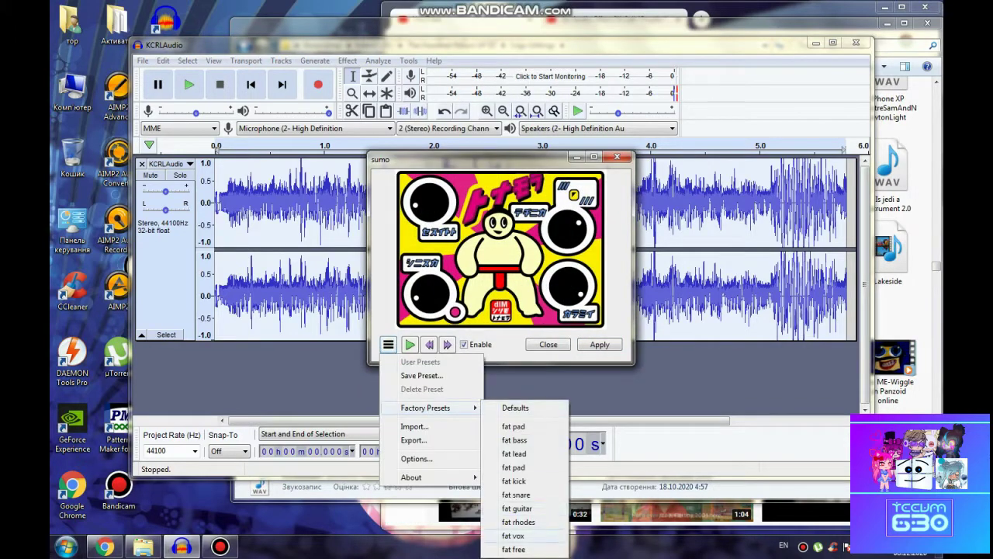
left_click(513, 535)
left_click(599, 343)
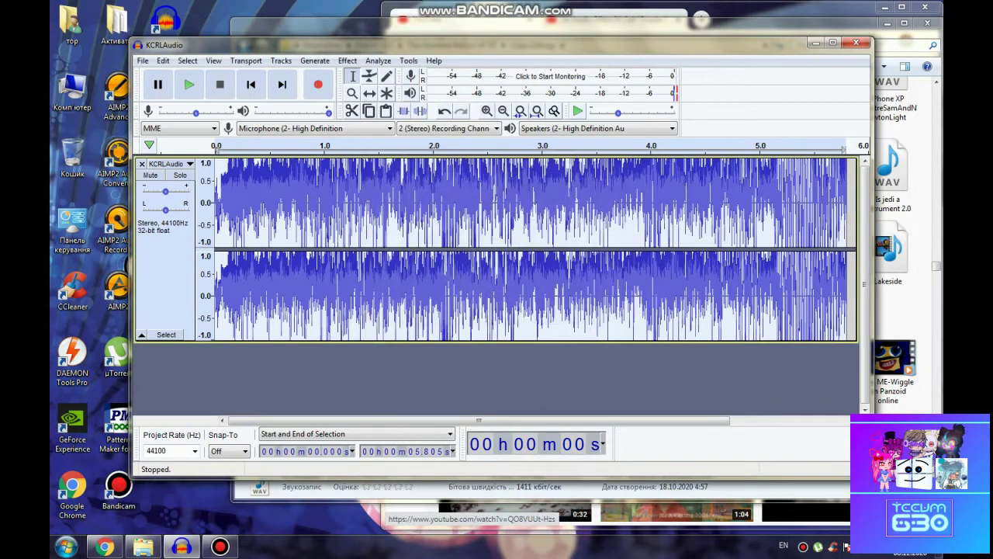
Step: Load the Stereo interlacing preset in IL Vocodex and apply the effect to the track
left_click(346, 60)
left_click(435, 114)
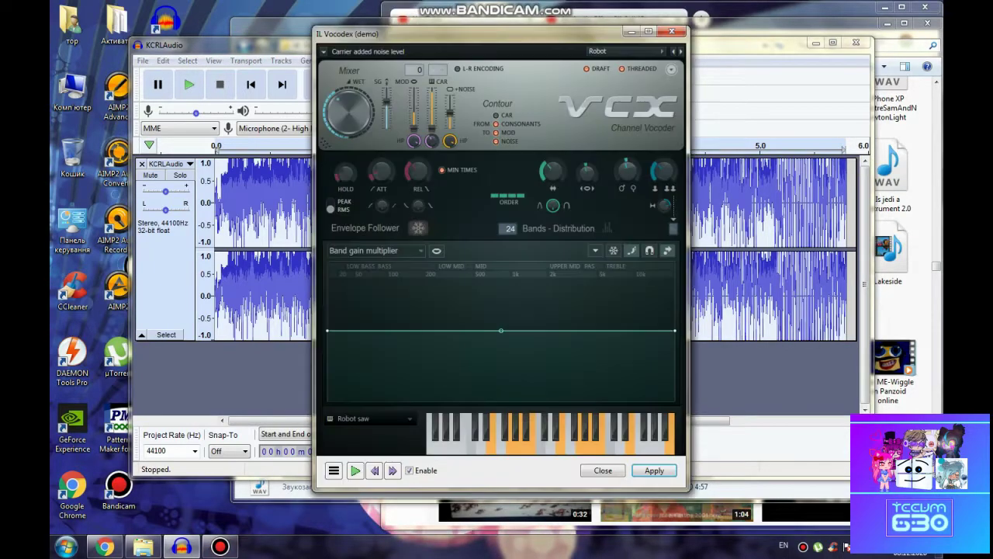
left_click(620, 51)
left_click(625, 123)
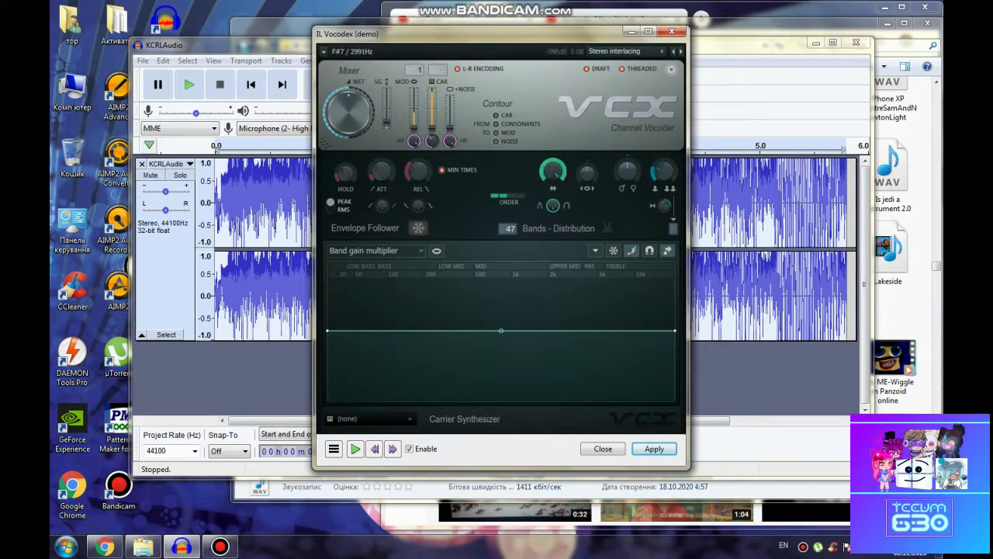
left_click(654, 448)
left_click(603, 448)
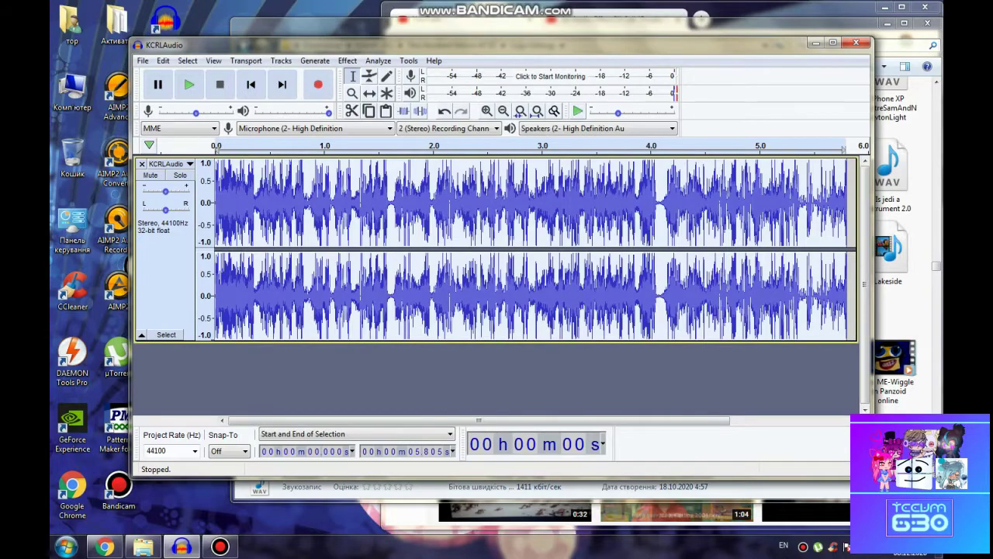
left_click(221, 547)
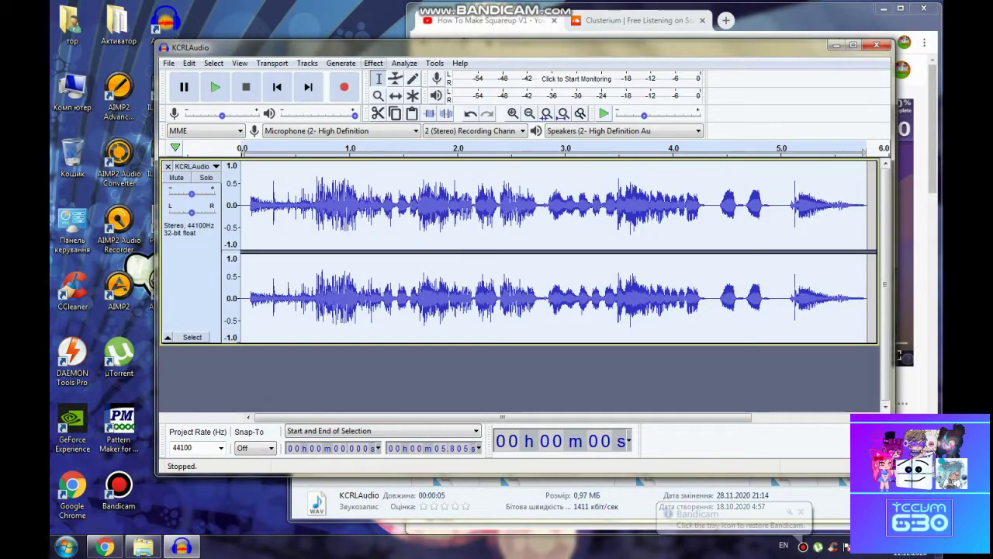
Step: Load a factory preset in the Orange Vocoder and apply the effect to the fresh KCRLAudio track
left_click(374, 63)
scroll(477, 279, "down", 10)
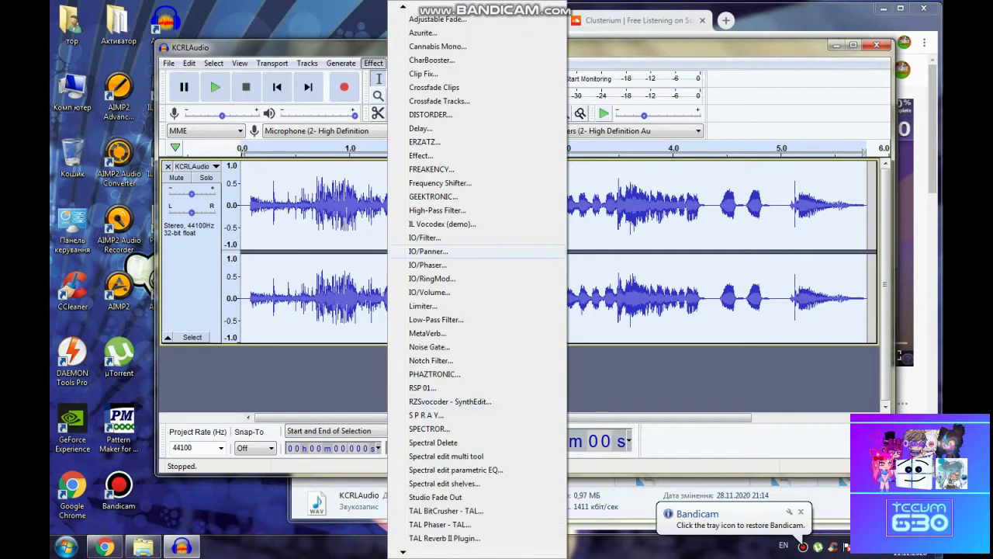
left_click(434, 156)
left_click(378, 384)
mouse_move(416, 448)
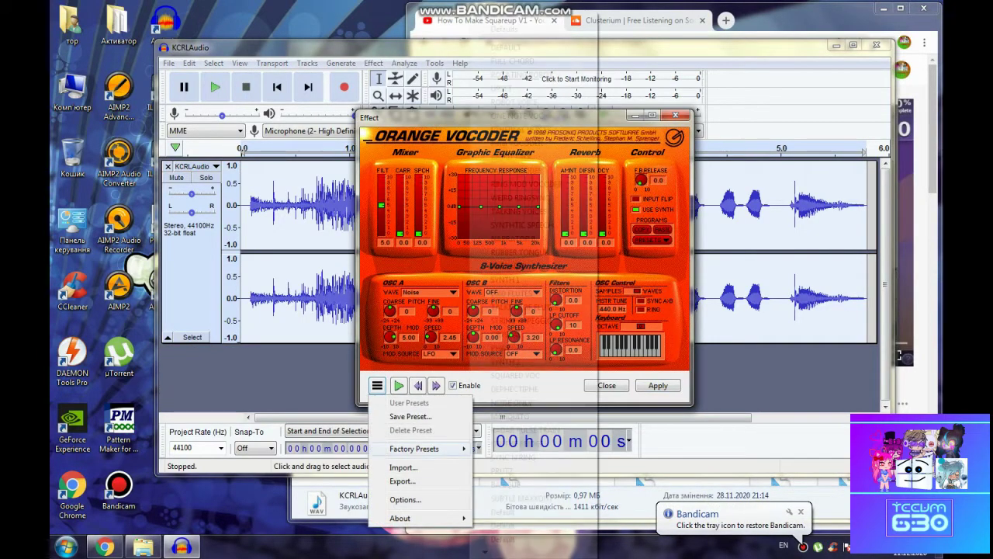
left_click(506, 485)
left_click(658, 385)
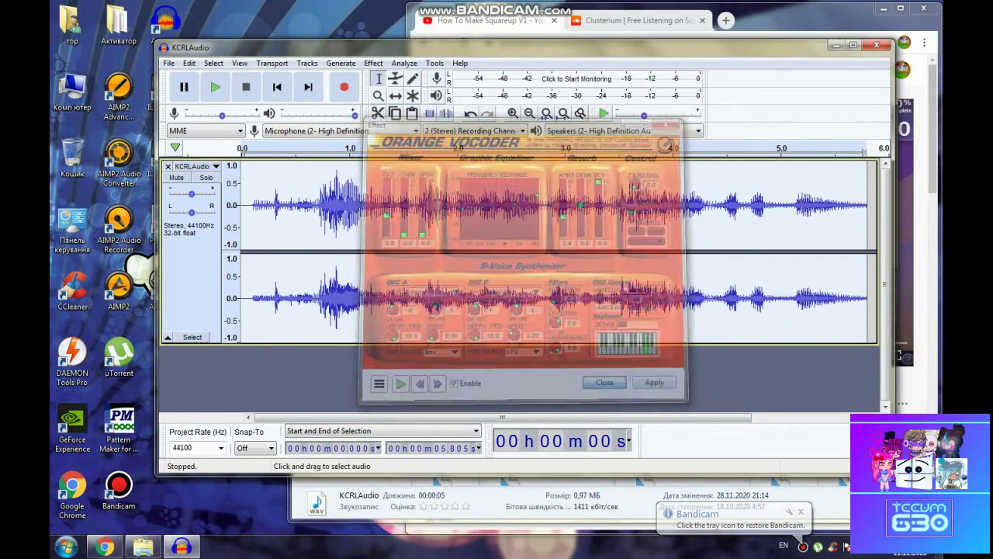
Step: Load the RSP 01 factory preset with ring modulator octave 11 and fine 84, preview it, and apply it to the track
left_click(373, 63)
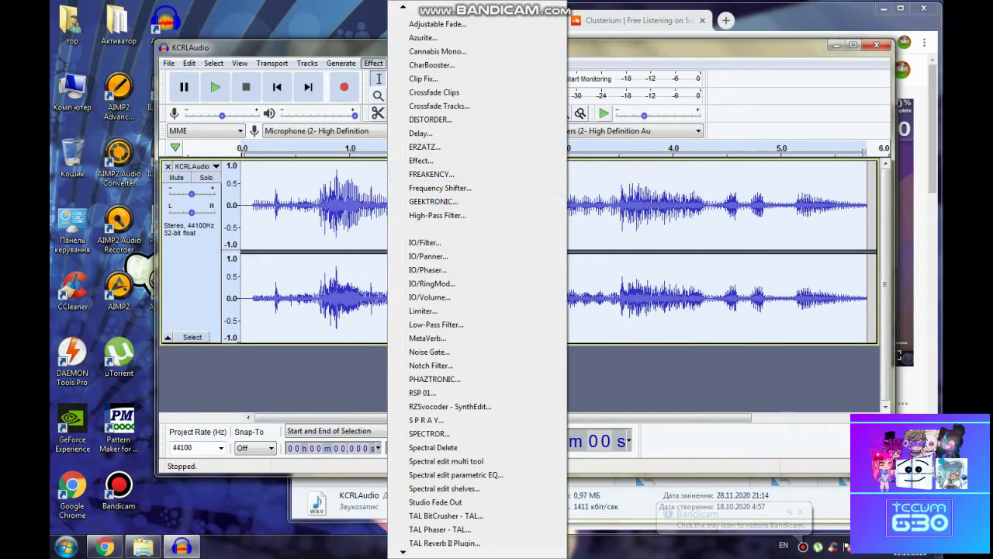
left_click(423, 393)
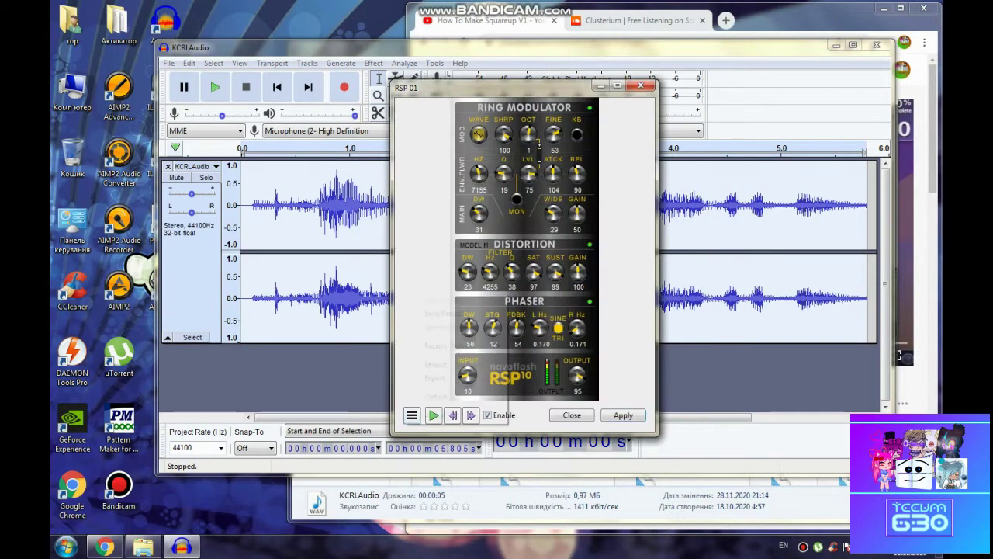
left_click(412, 415)
mouse_move(448, 346)
scroll(540, 521, "down", 3)
left_click(535, 493)
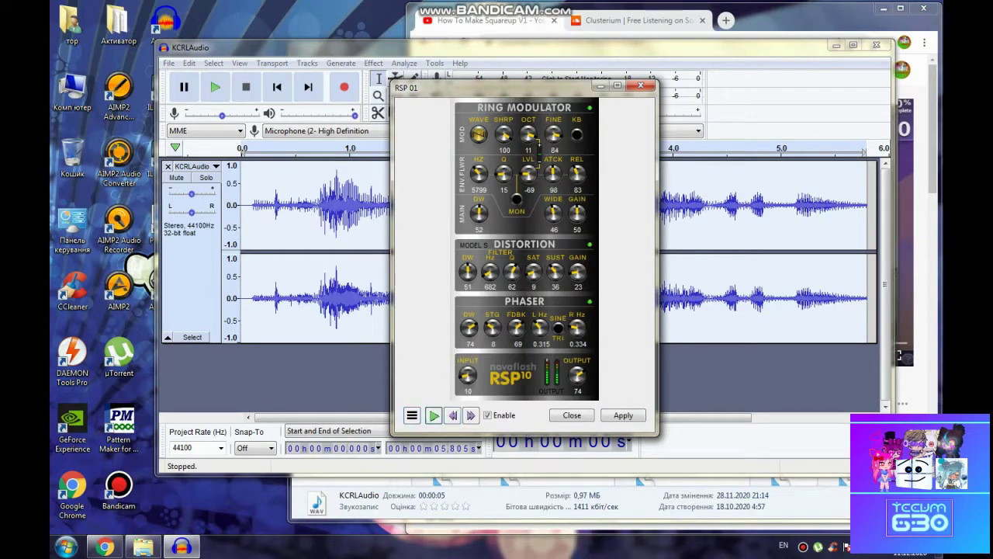
left_click(434, 415)
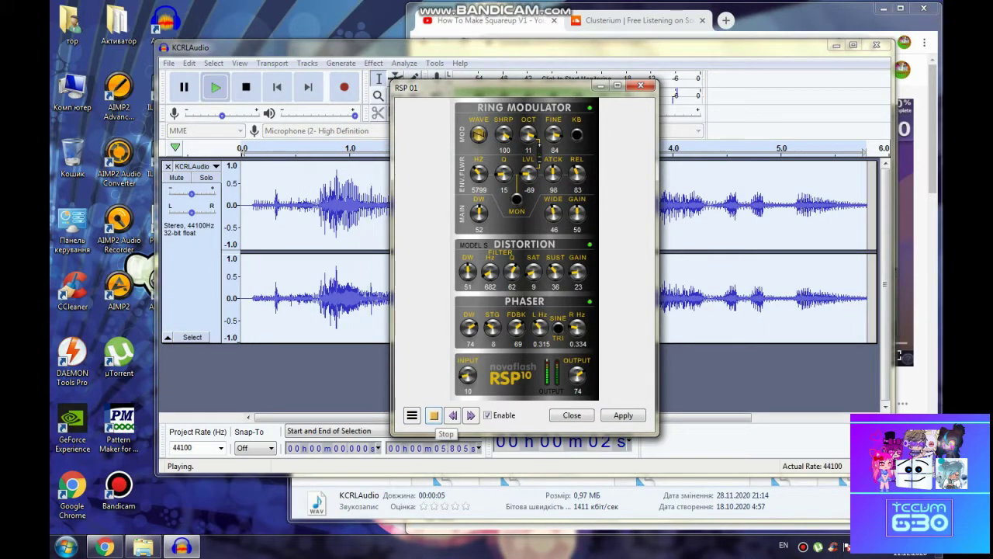
left_click(434, 415)
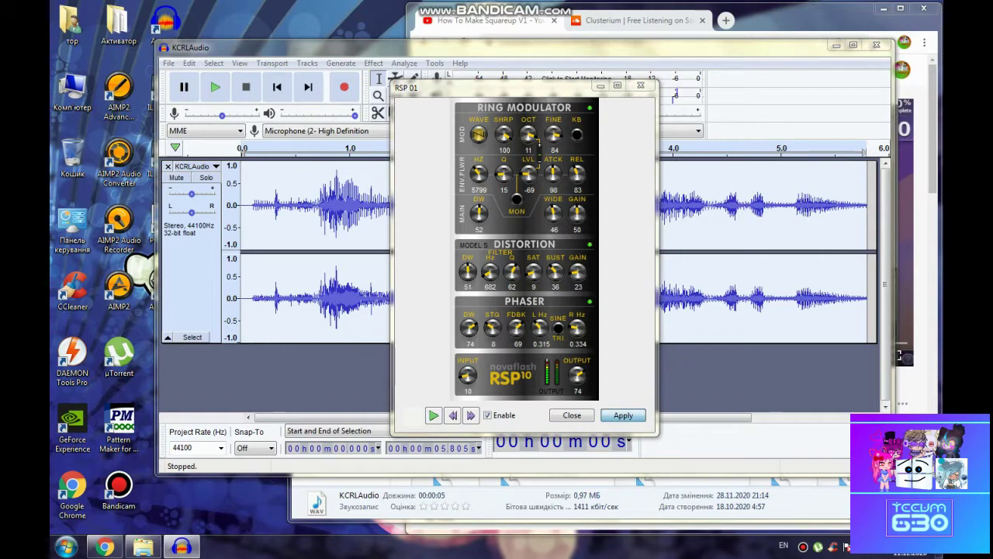
left_click(623, 416)
Step: Load the Spread factory preset in the Azurite chorus, preview it, and apply it to the track
left_click(374, 62)
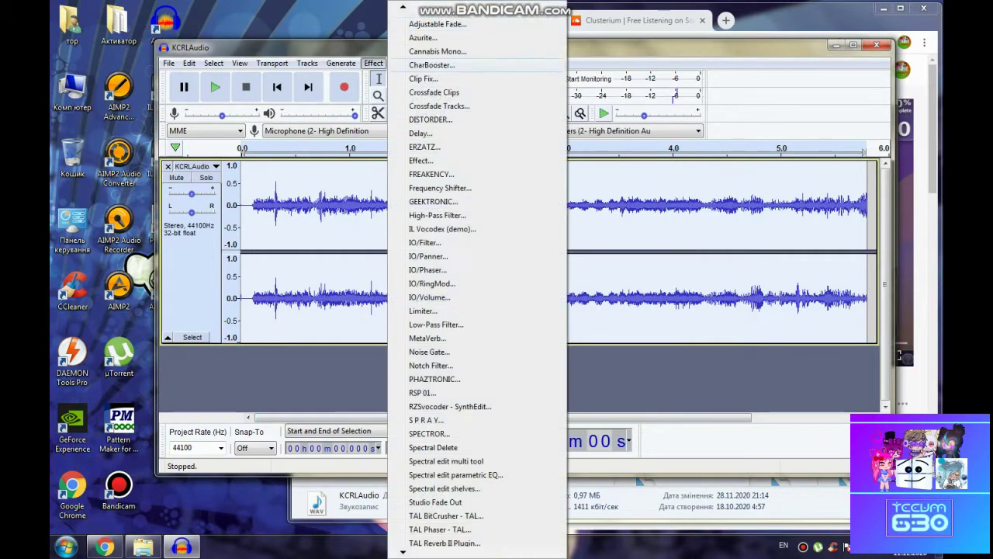
left_click(423, 38)
left_click(312, 334)
mouse_move(348, 397)
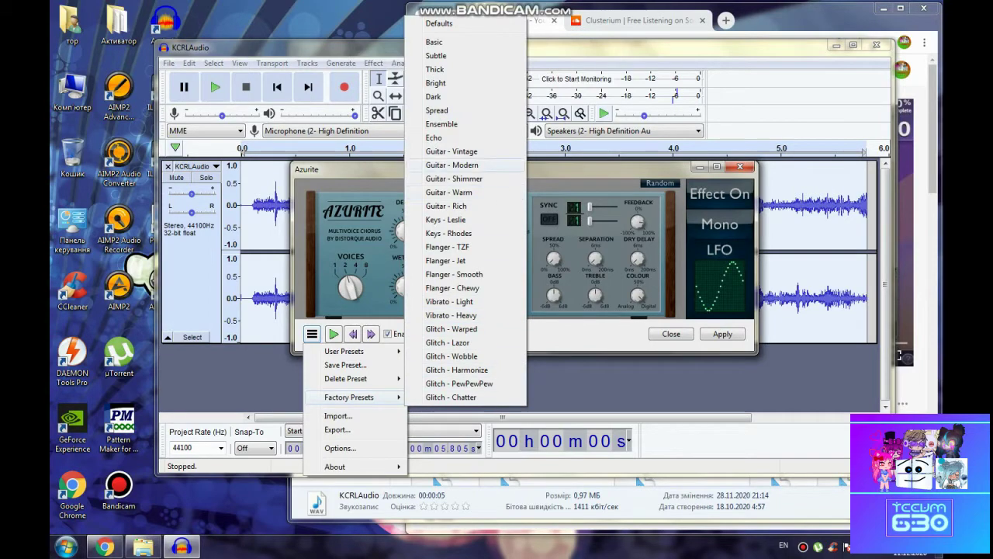
left_click(437, 111)
left_click(333, 334)
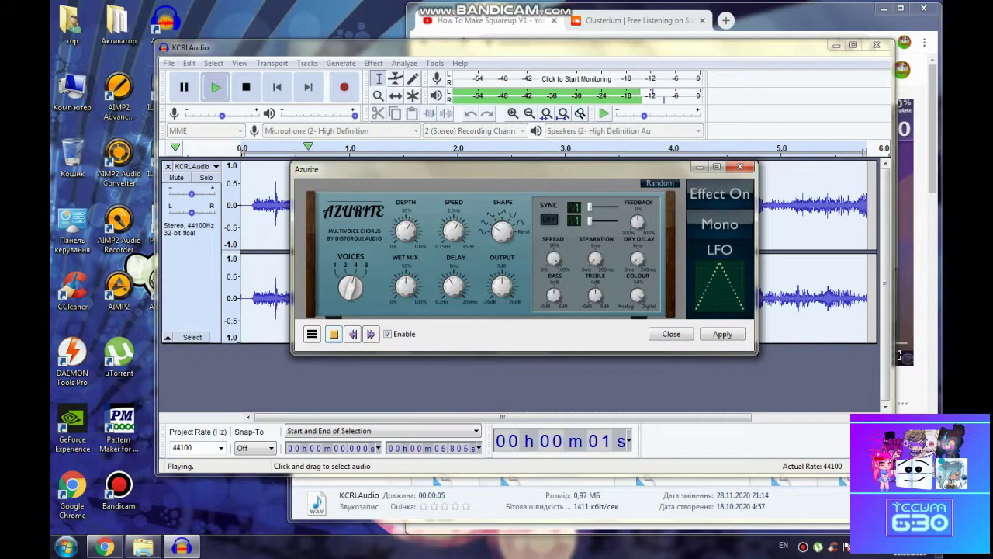
left_click(333, 334)
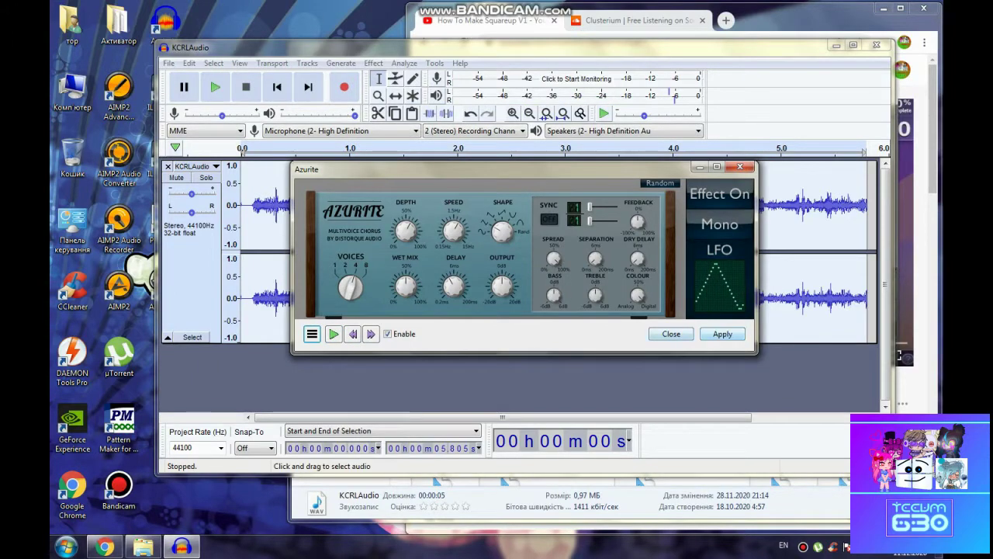
left_click(722, 333)
Step: Apply tb_grumblebum to the track with analog processing, octave snapping and the wave set to sine
left_click(373, 63)
scroll(435, 525, "down", 15)
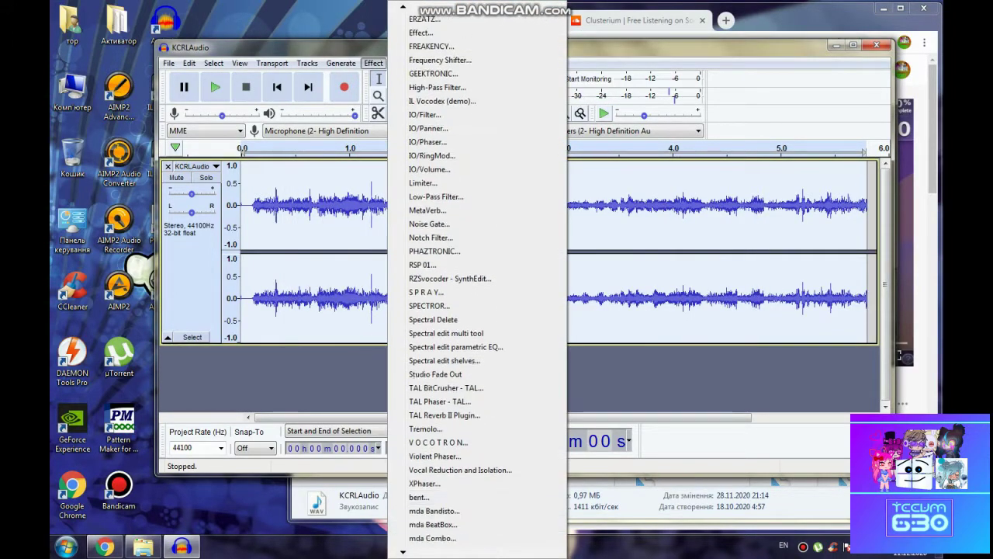
scroll(435, 524, "down", 3)
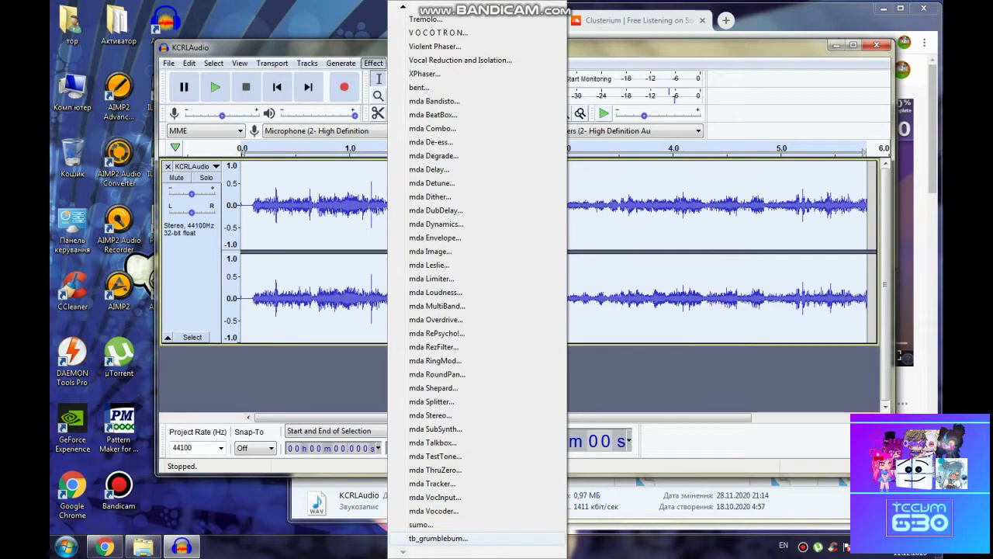
left_click(439, 537)
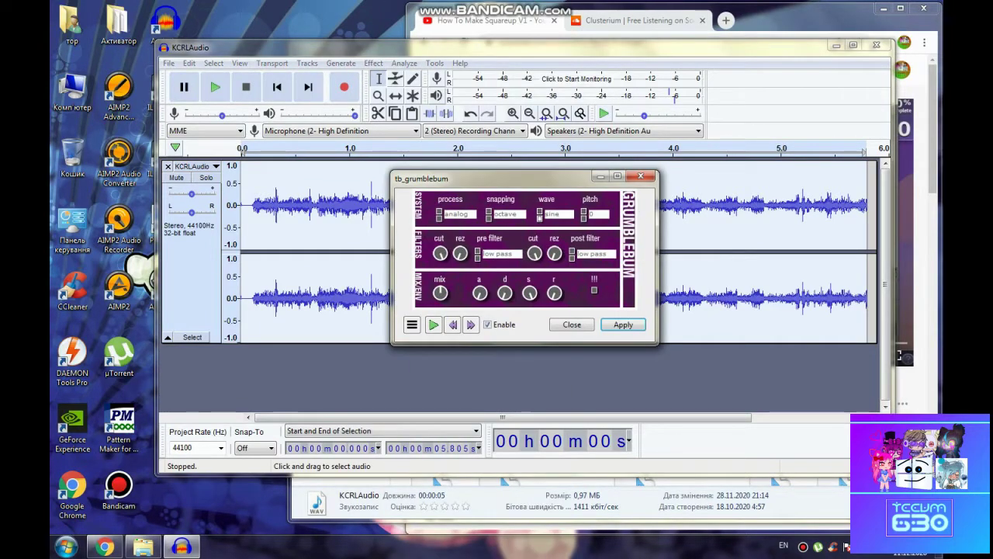
left_click(540, 218)
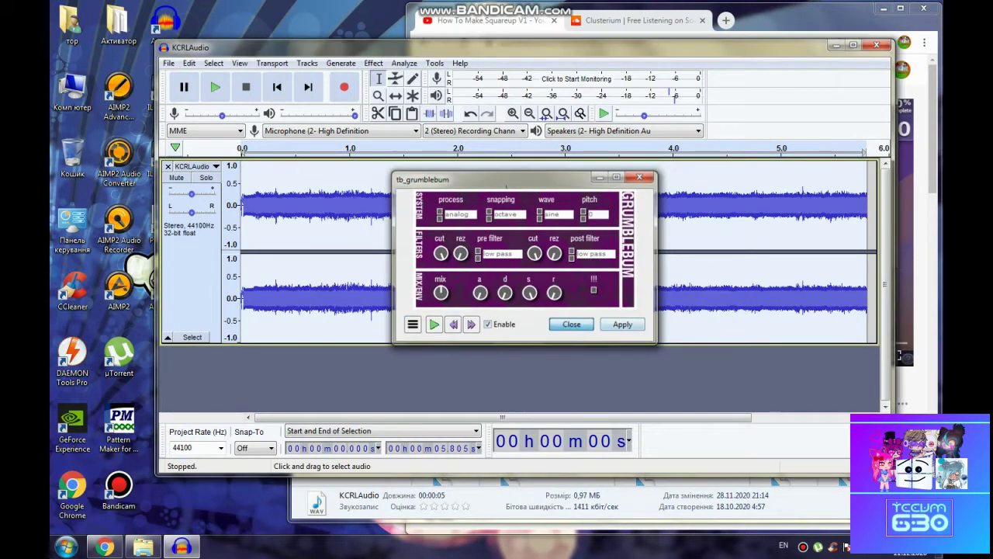
left_click(572, 325)
Step: Load the VOCOTRON factory preset listed just before 020 and apply the effect to the track
left_click(373, 62)
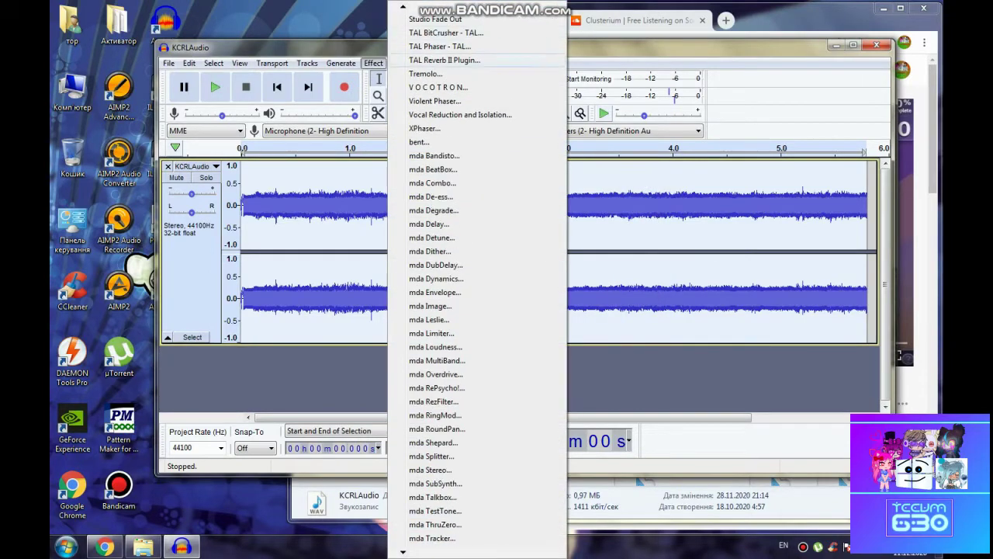
left_click(428, 88)
left_click(403, 335)
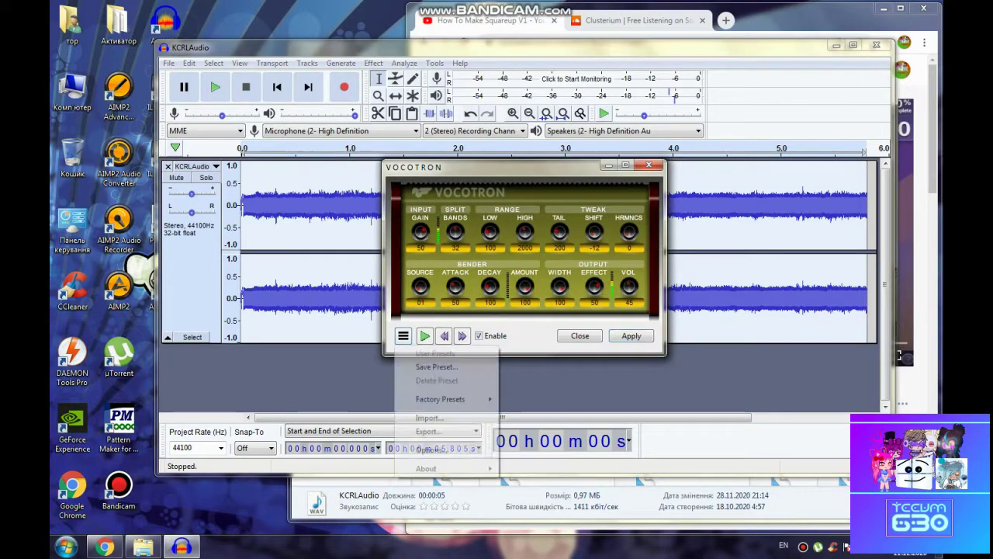
mouse_move(440, 398)
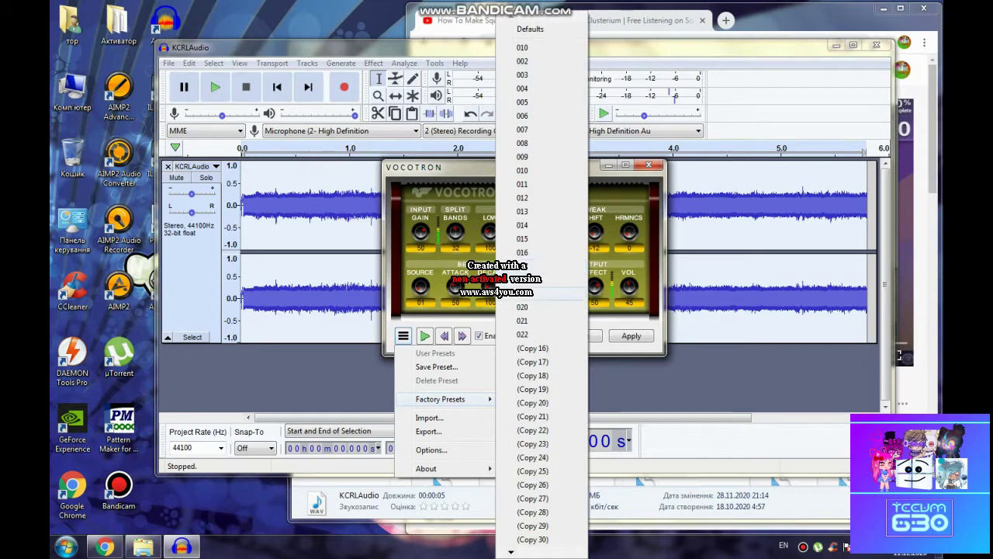
left_click(532, 292)
left_click(631, 336)
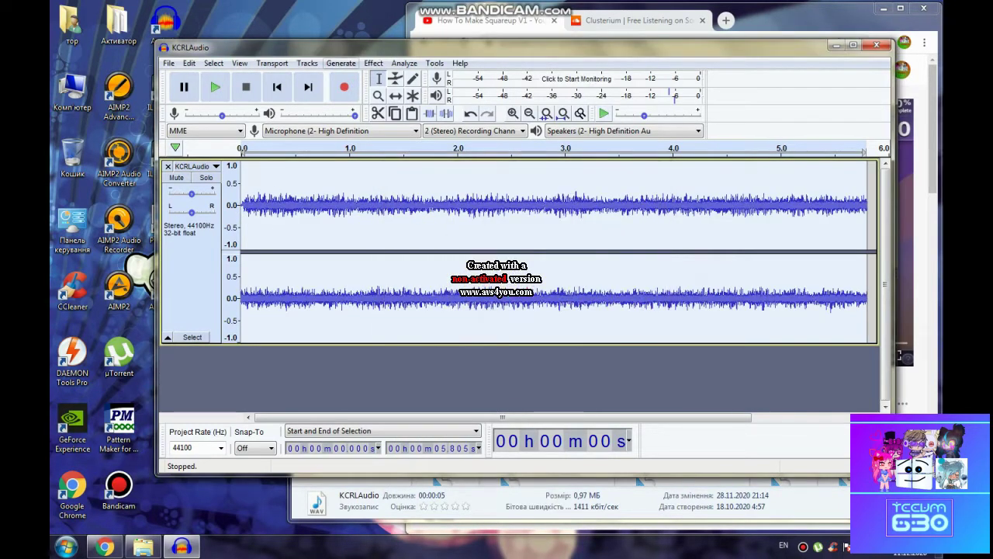
Step: Load a factory preset in the TAL Phaser and apply the effect to the track
left_click(373, 64)
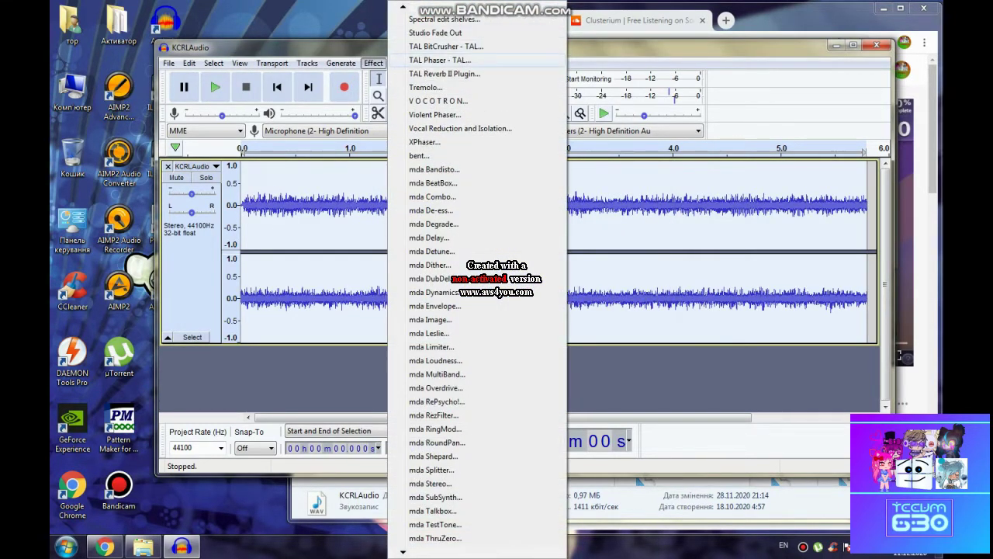
left_click(439, 59)
left_click(380, 315)
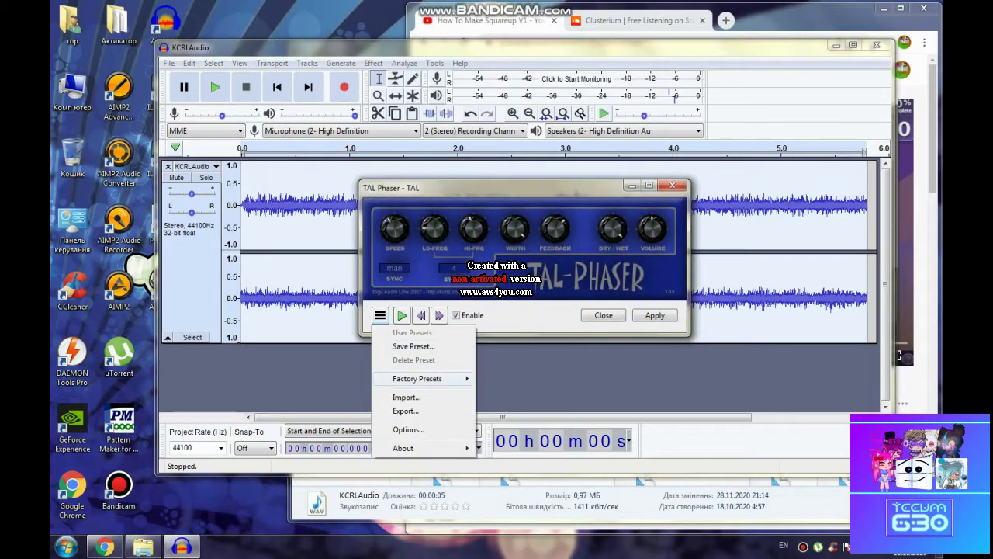
mouse_move(416, 378)
left_click(512, 255)
left_click(655, 315)
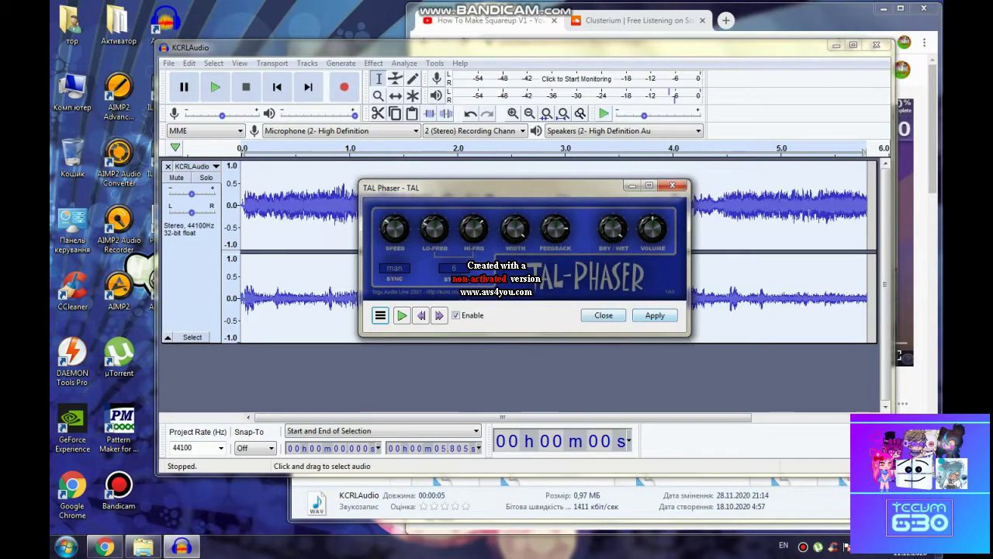
Step: Open the IL Vocodex (demo) effect for the track and load its Chord preset
key("alt+c")
scroll(477, 279, "up", 4)
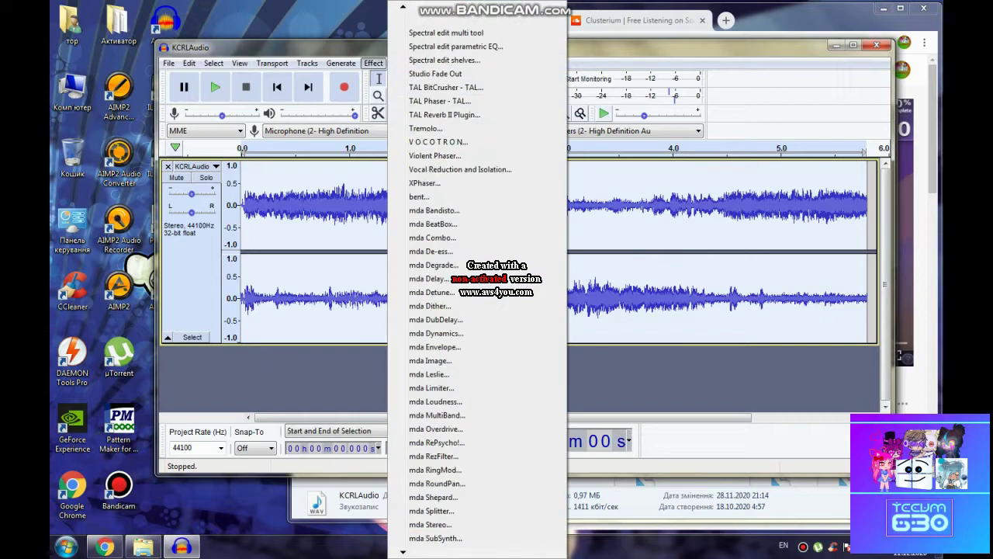
scroll(458, 32, "up", 9)
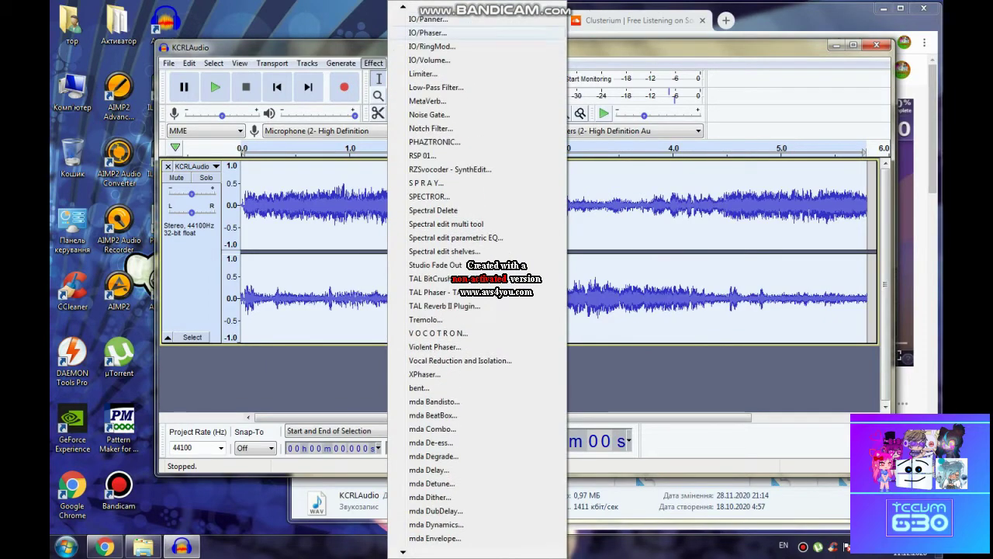
left_click(458, 33)
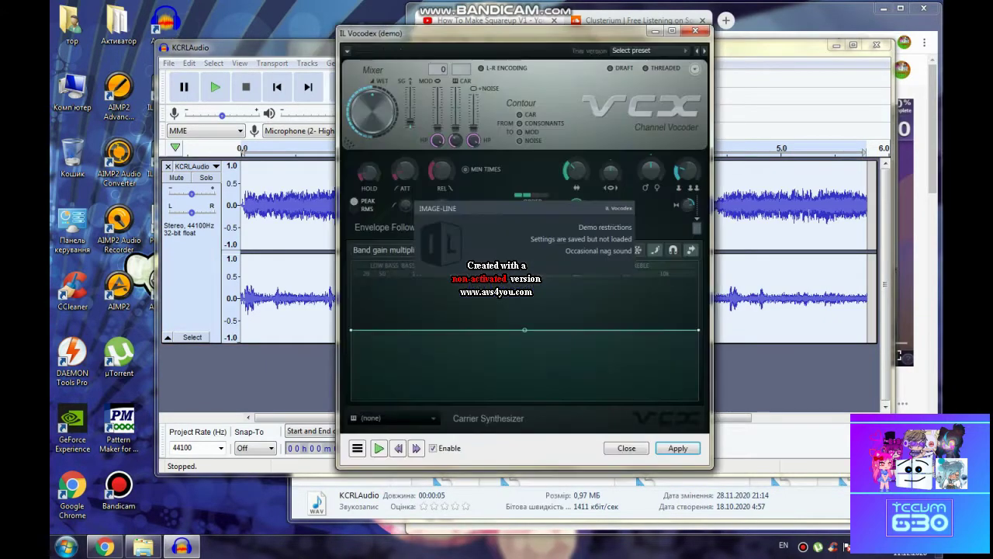
left_click(632, 50)
left_click(631, 155)
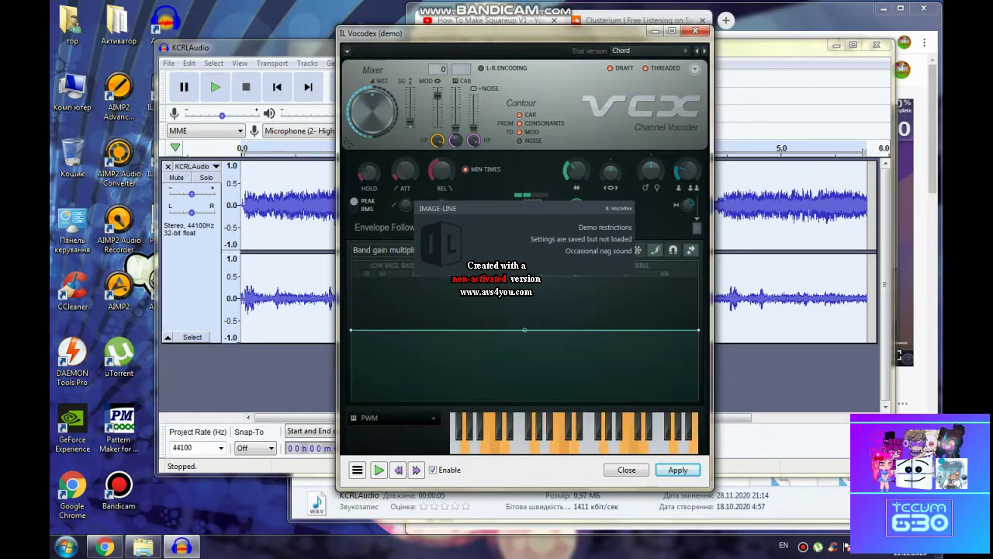
Step: Set the Vocodex carrier synthesizer to Saw, preview the sound briefly, and apply the effect to the track
left_click(432, 418)
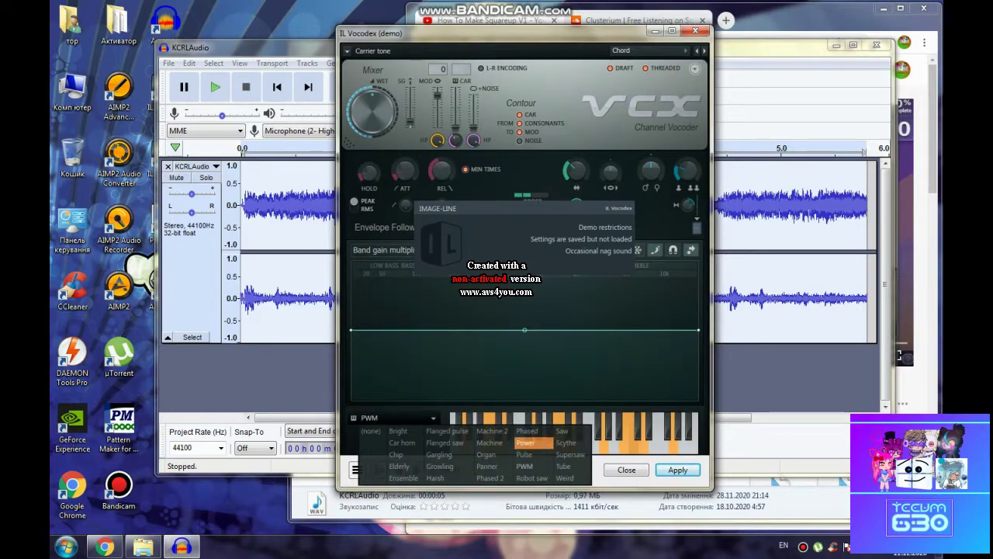
left_click(562, 431)
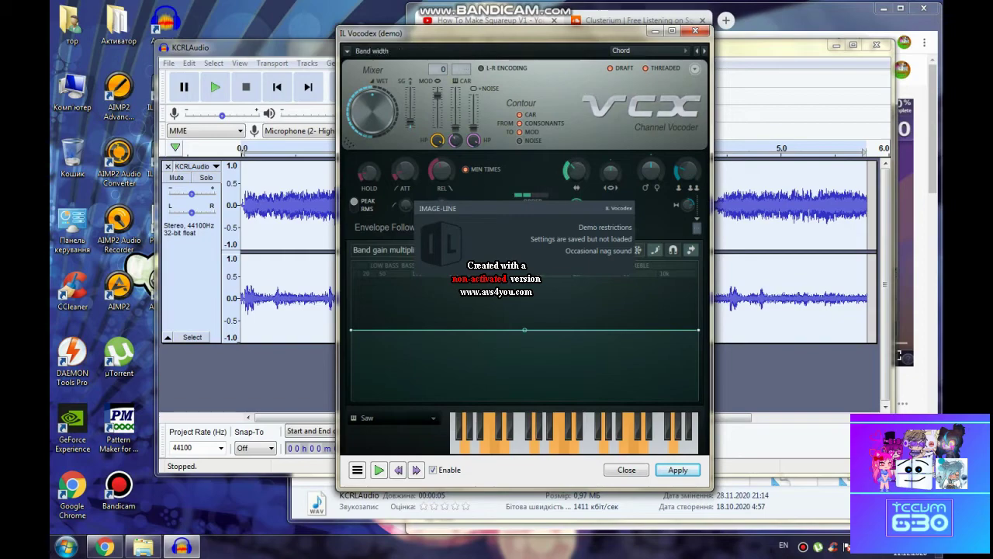
left_click(379, 469)
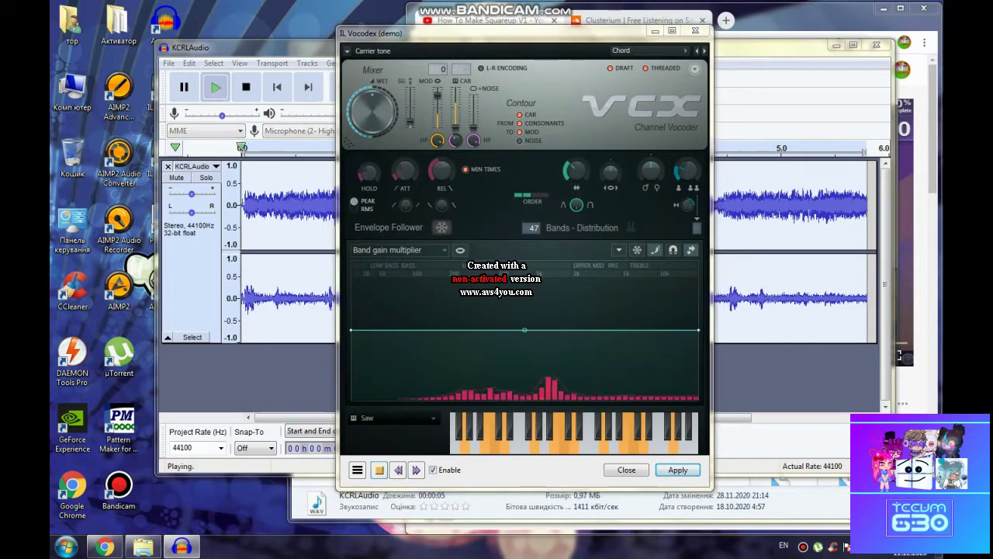
left_click(379, 470)
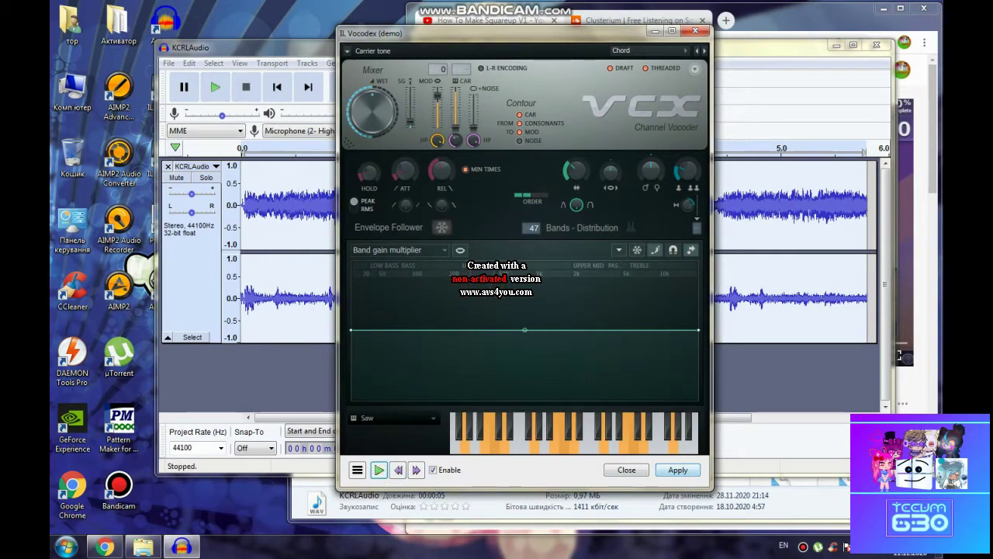
left_click(678, 469)
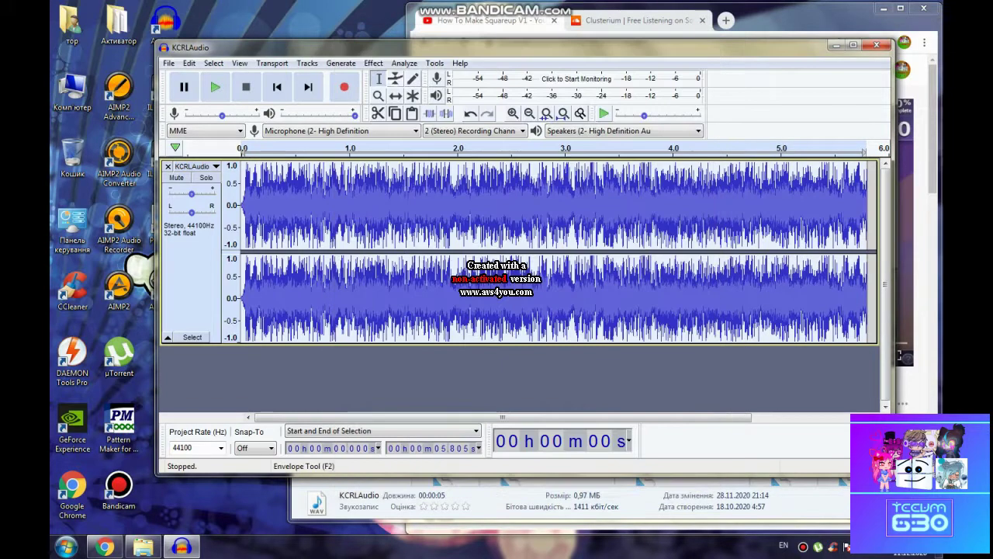
Step: Open the Violent Phaser effect for the track
left_click(374, 63)
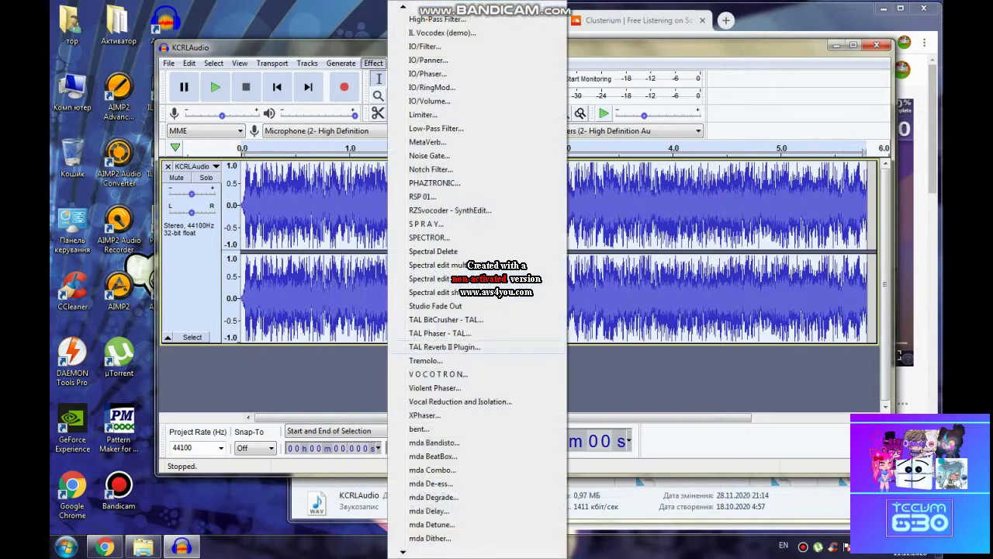
mouse_move(481, 554)
left_click(473, 265)
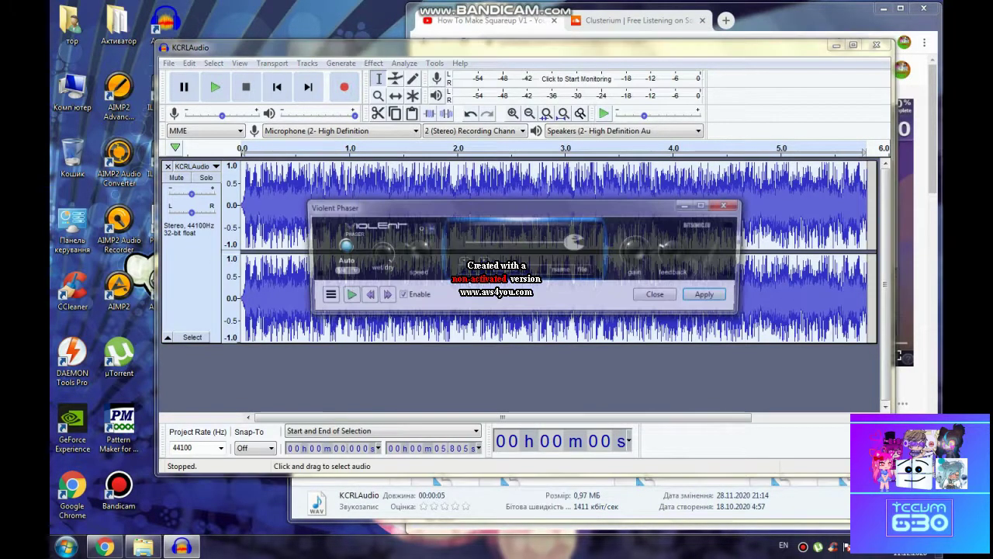